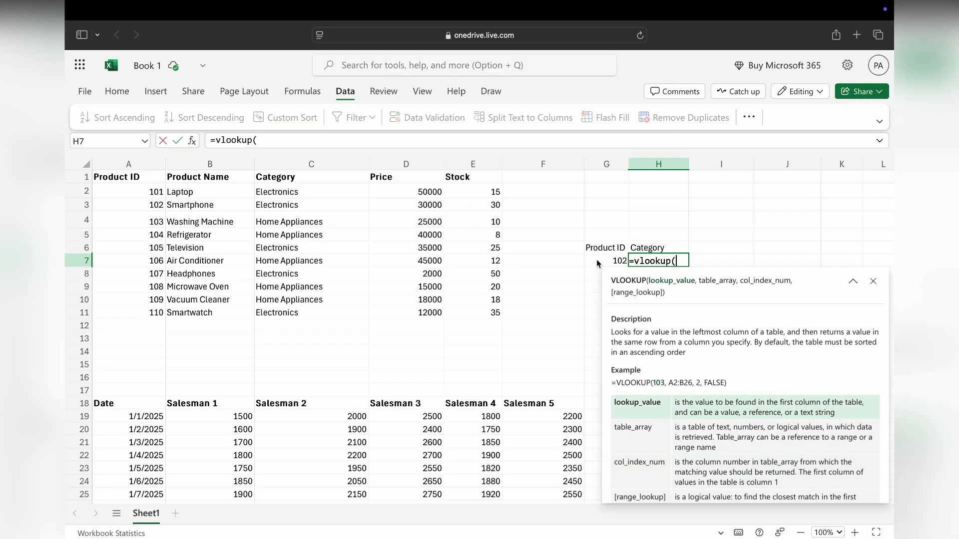
Step: Complete the VLOOKUP formula in H7 with lookup value G7, table A1:E11, column index 3 and exact match 0
{"action": "left_click", "coordinate": [597, 260]}
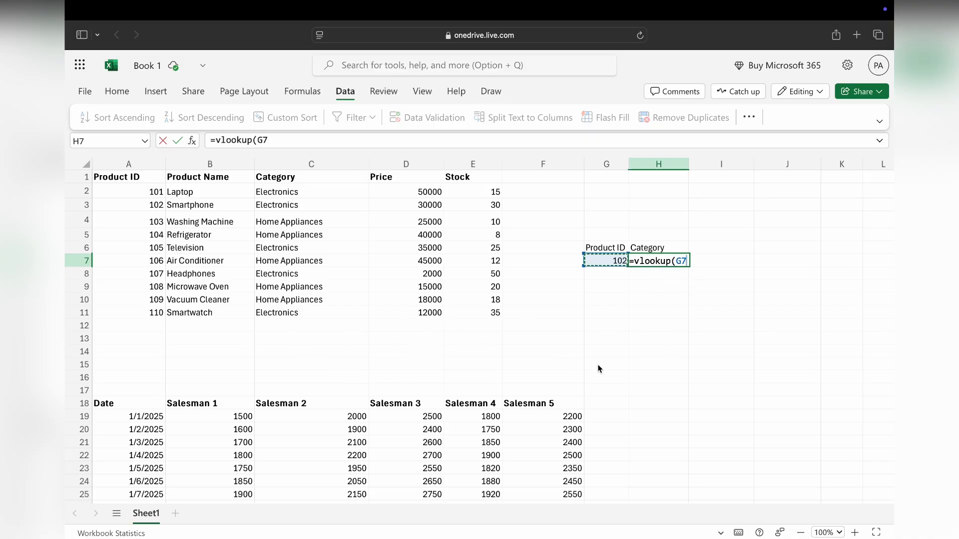
{"action": "type", "text": ","}
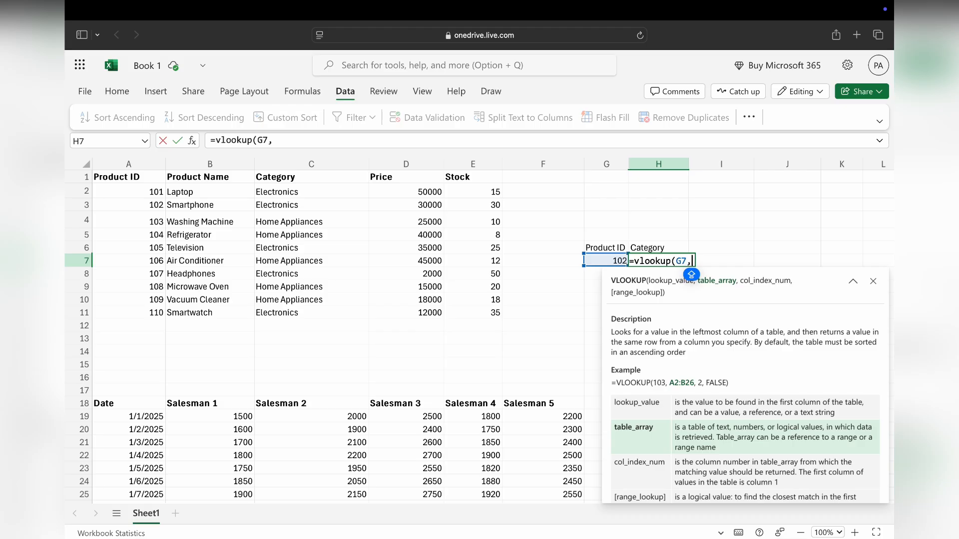
{"action": "type", "text": "A1"}
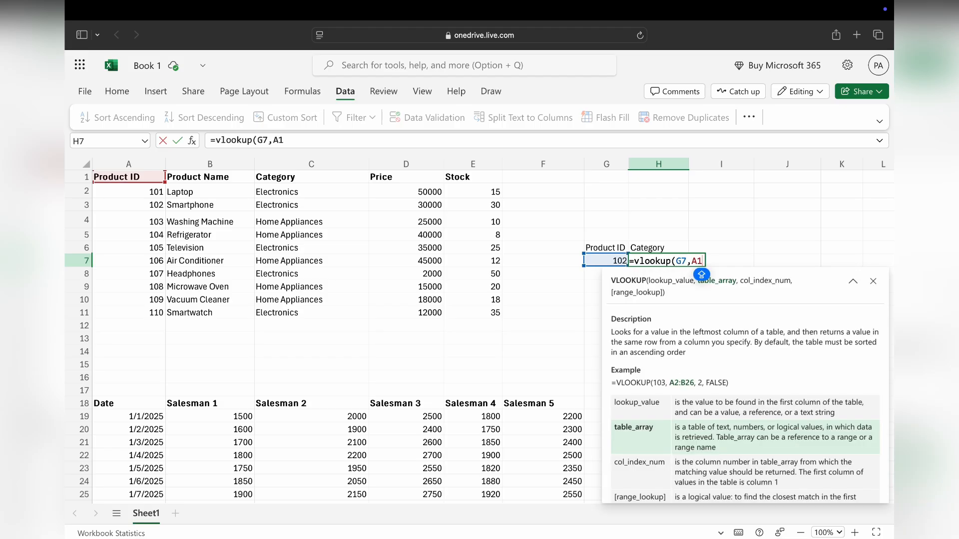
{"action": "type", "text": ":E11"}
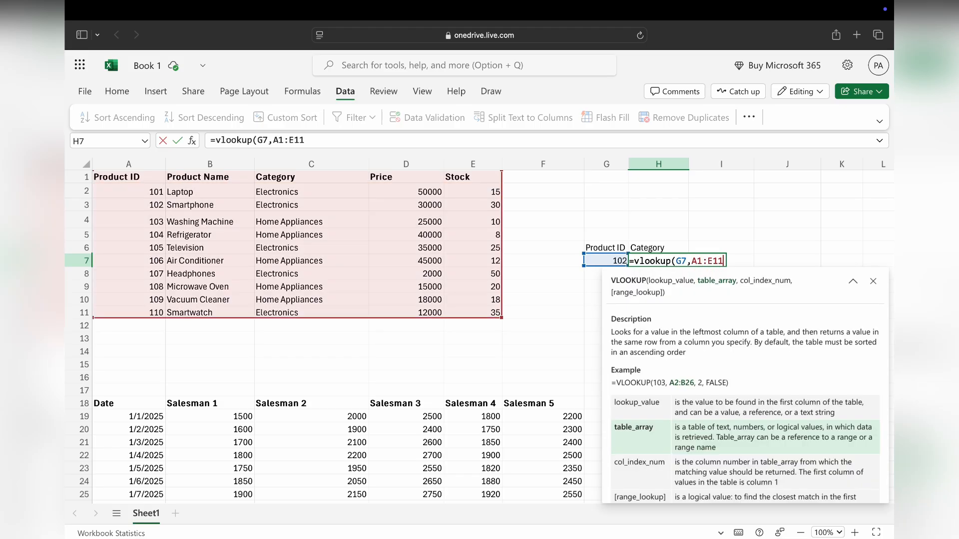
{"action": "type", "text": ","}
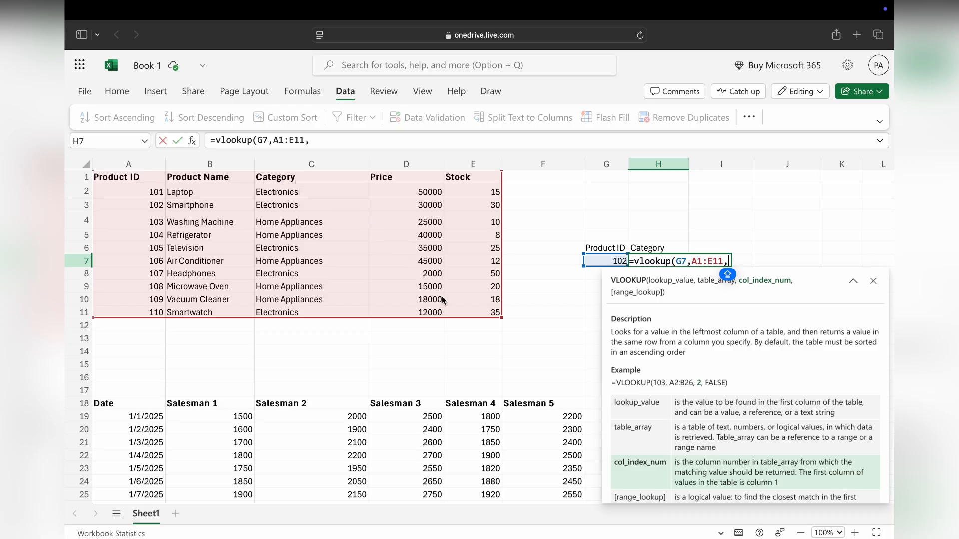
{"action": "type", "text": "3"}
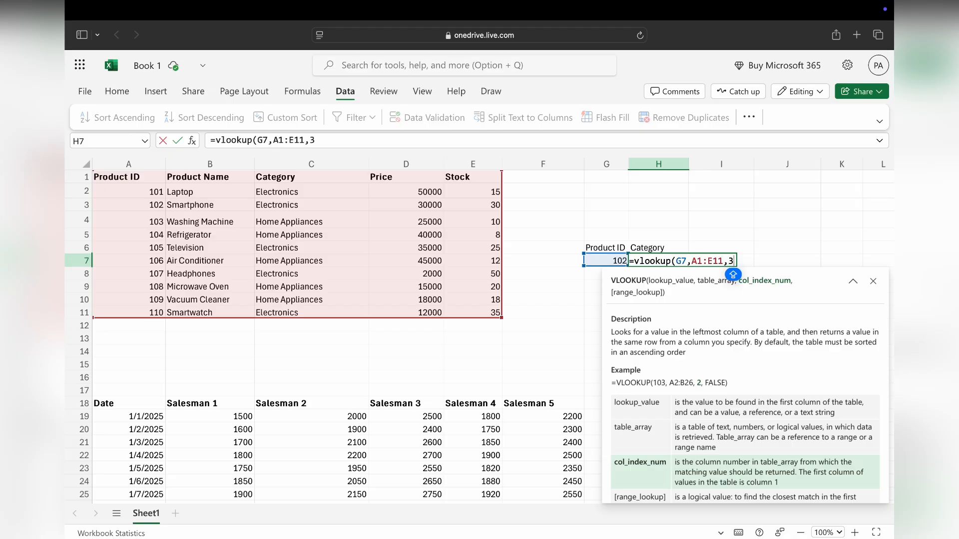
{"action": "type", "text": ",0)"}
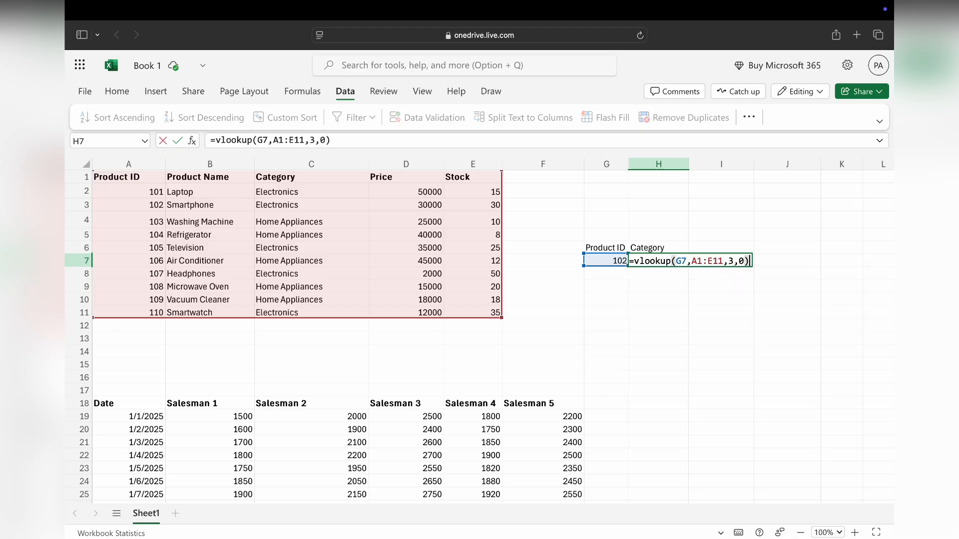
{"action": "key", "text": "Return"}
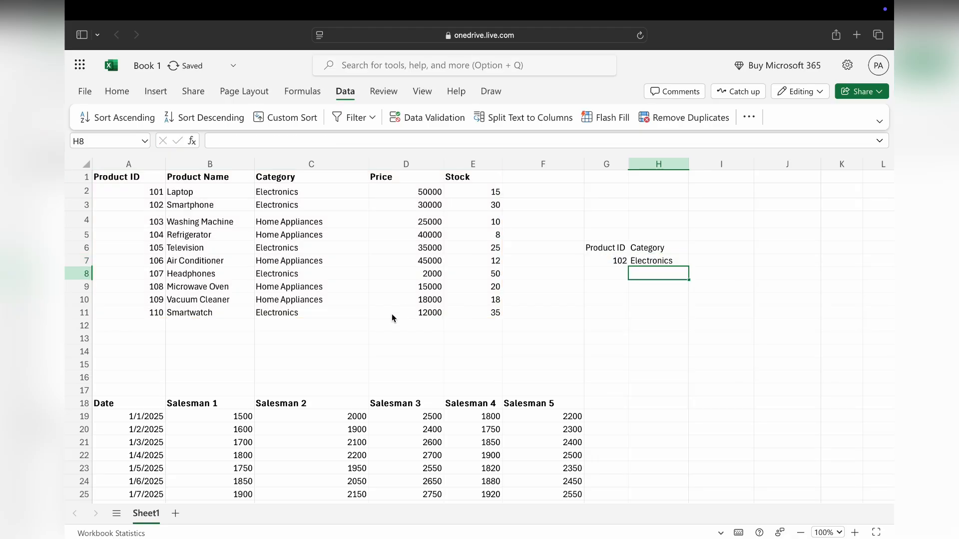
{"action": "left_click", "coordinate": [679, 261]}
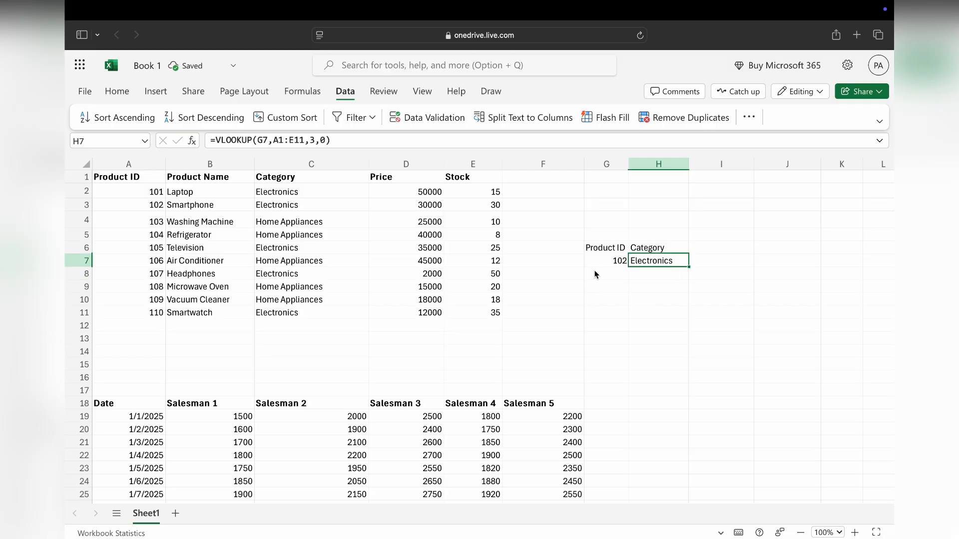
Step: Apply list data validation to cell G7, using the product IDs in A2:A11 as the source
{"action": "left_click", "coordinate": [605, 259]}
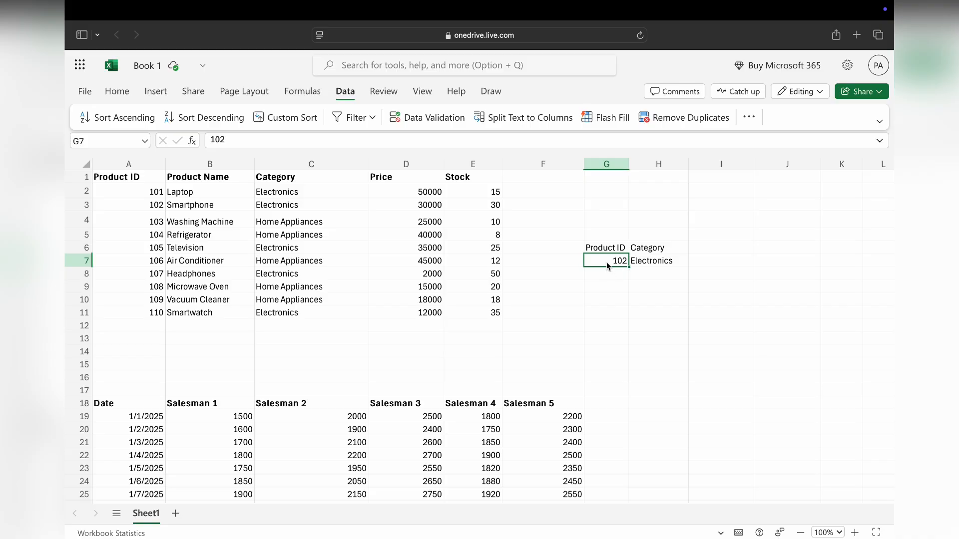
{"action": "left_click", "coordinate": [432, 118]}
{"action": "left_click", "coordinate": [588, 222]}
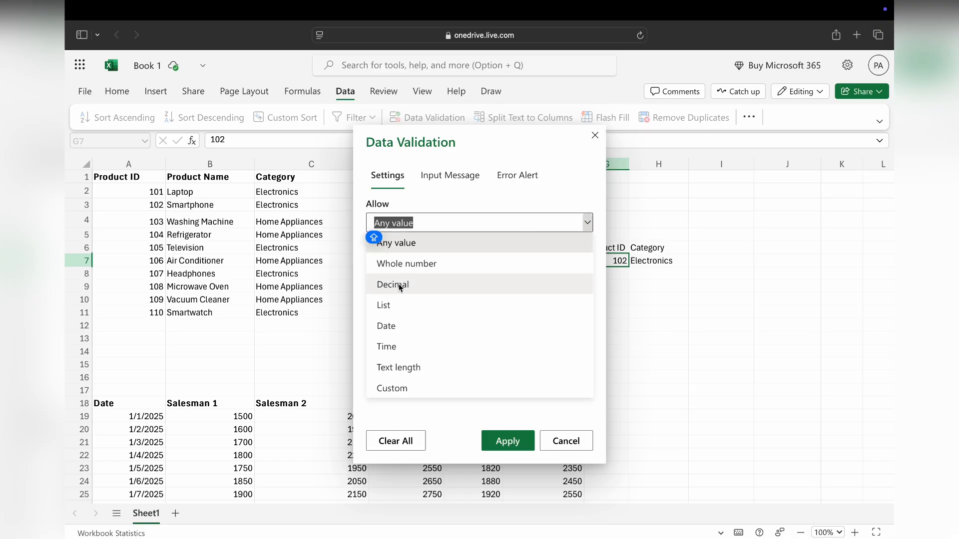
{"action": "left_click", "coordinate": [406, 305]}
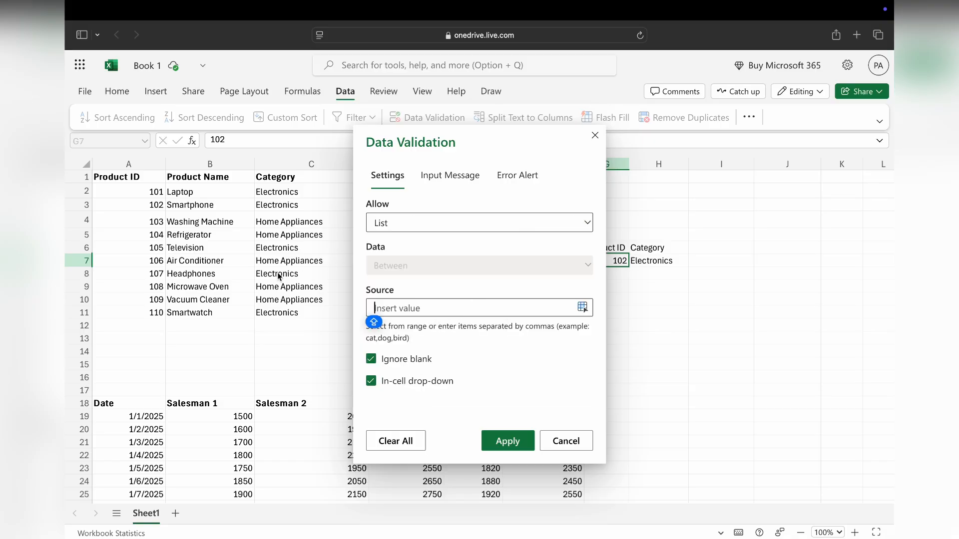
{"action": "left_click_drag", "start_coordinate": [133, 192], "coordinate": [141, 313]}
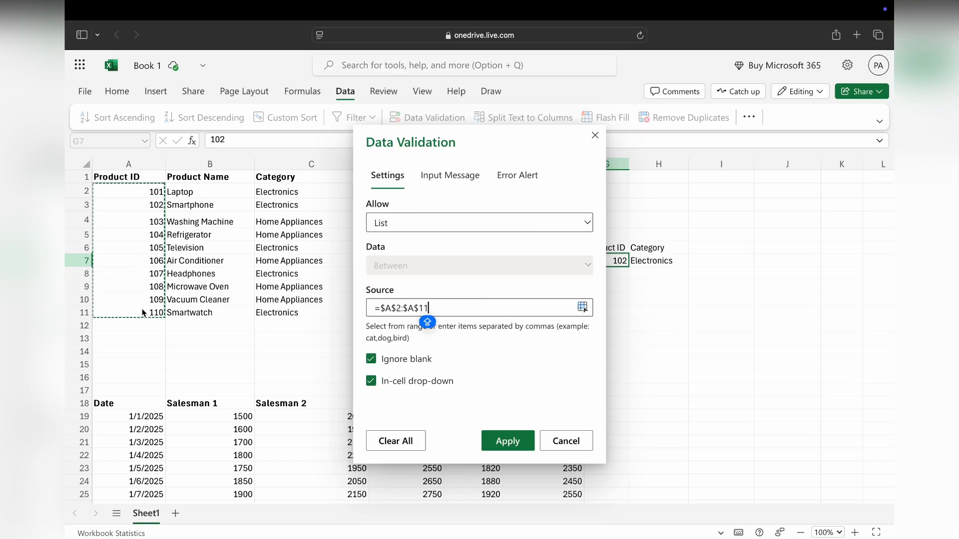
{"action": "left_click", "coordinate": [488, 439]}
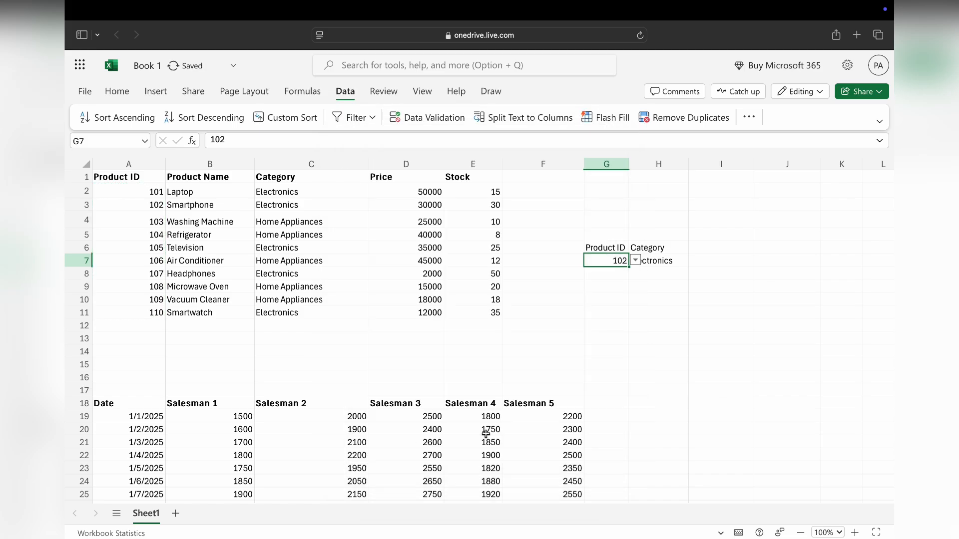
Step: Test the Product ID list in G7 by choosing 101 first and 106 second
{"action": "left_click", "coordinate": [635, 261]}
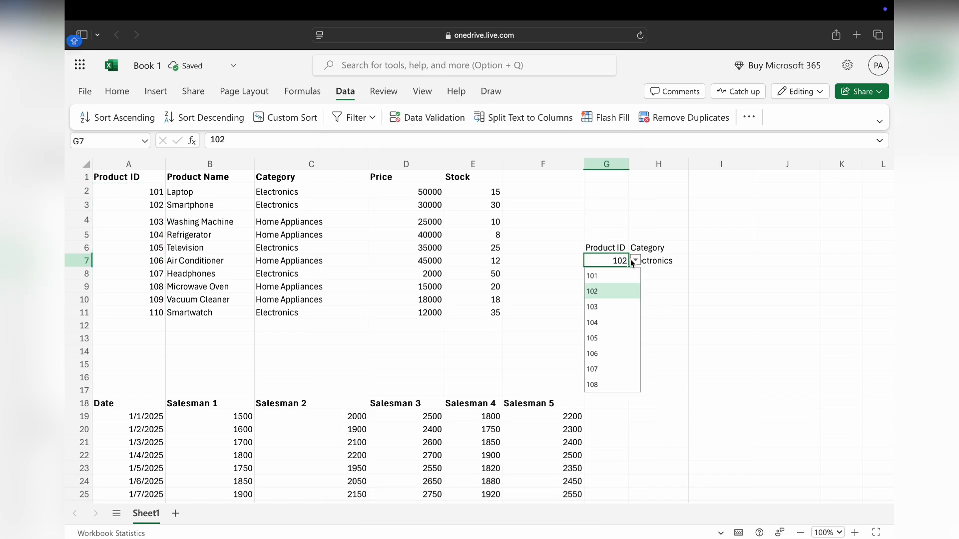
{"action": "left_click", "coordinate": [601, 276]}
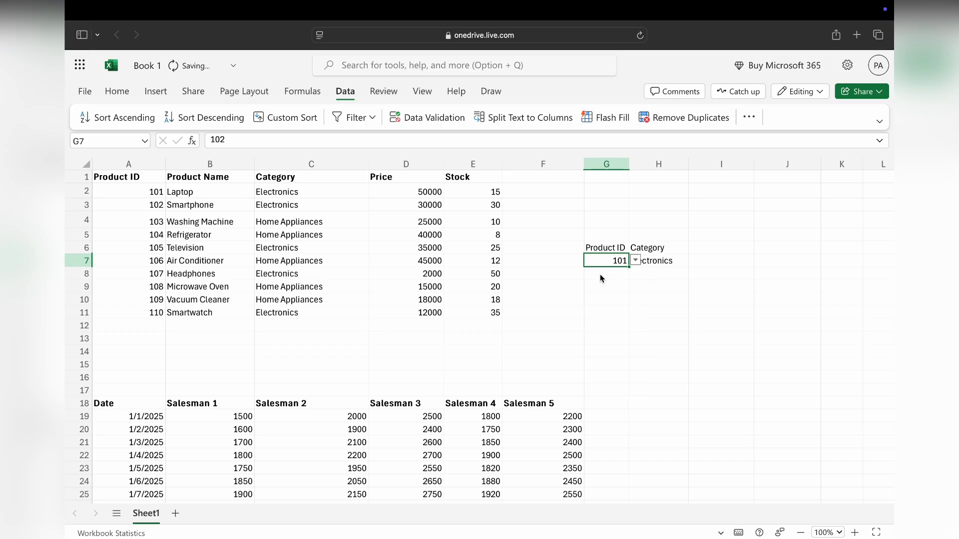
{"action": "left_click", "coordinate": [635, 262]}
{"action": "left_click", "coordinate": [604, 343]}
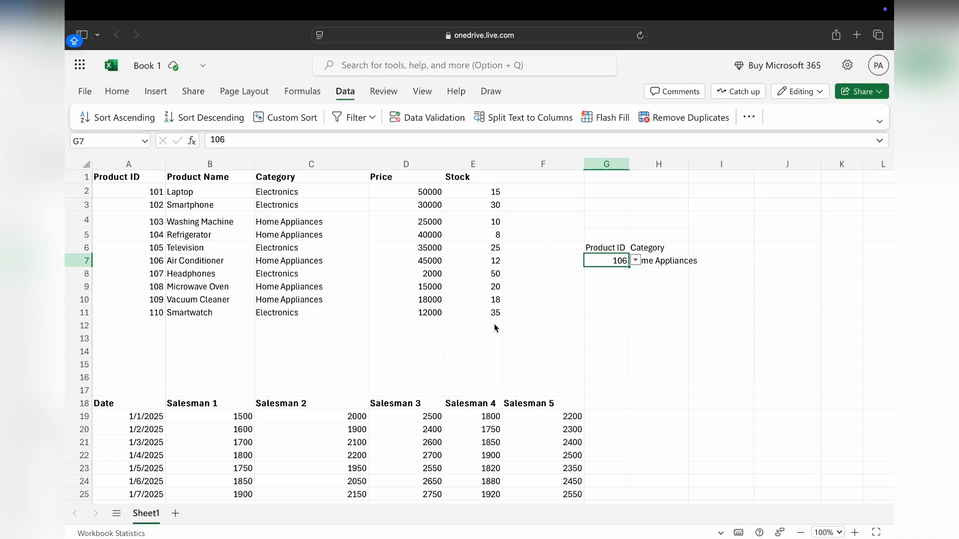
{"action": "left_click", "coordinate": [654, 315]}
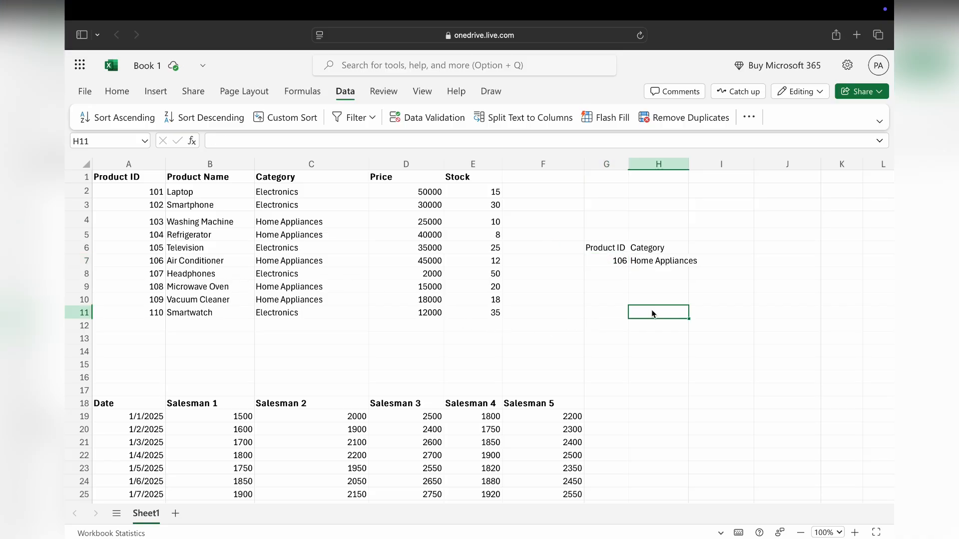
Step: Apply list data validation to header cell H6, using the table headers in A1:E1 as the source
{"action": "left_click", "coordinate": [667, 250]}
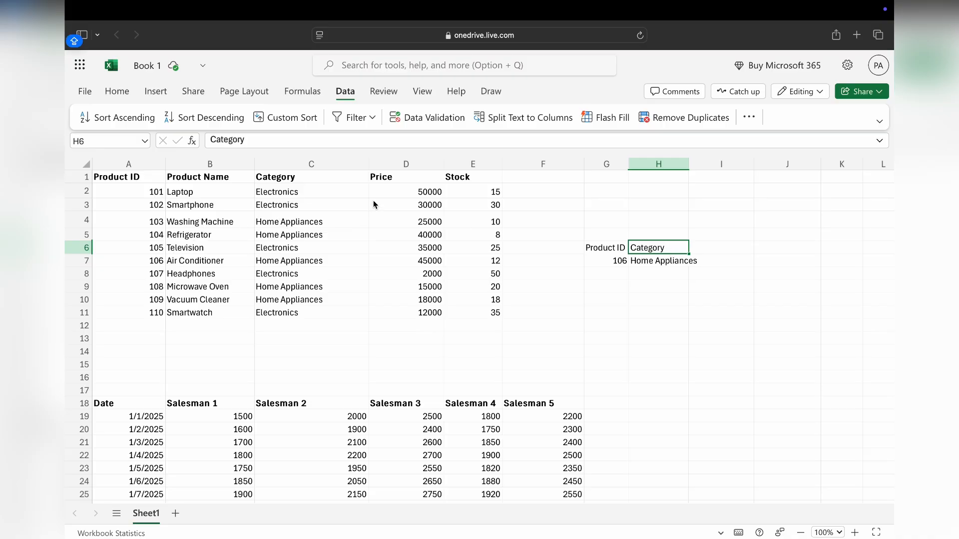
{"action": "left_click", "coordinate": [429, 118]}
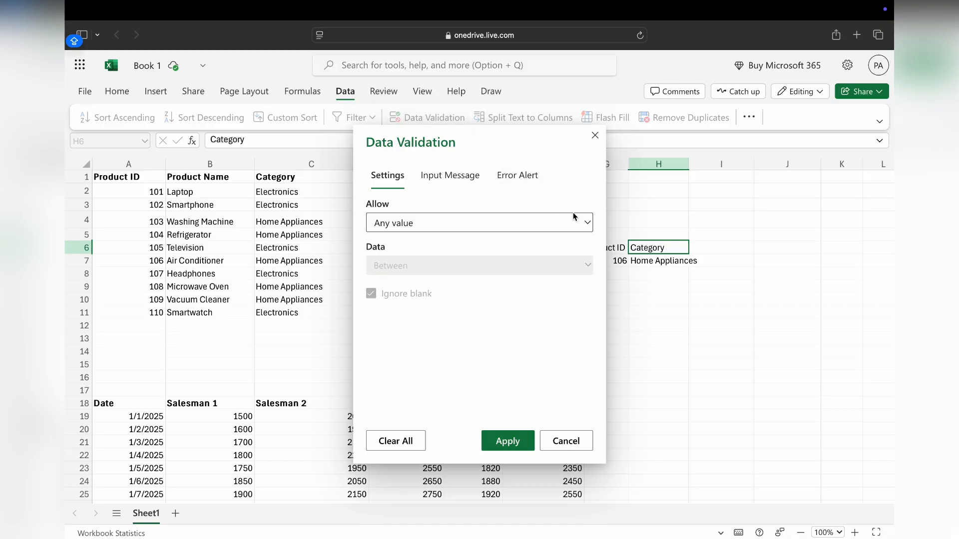
{"action": "left_click", "coordinate": [588, 224]}
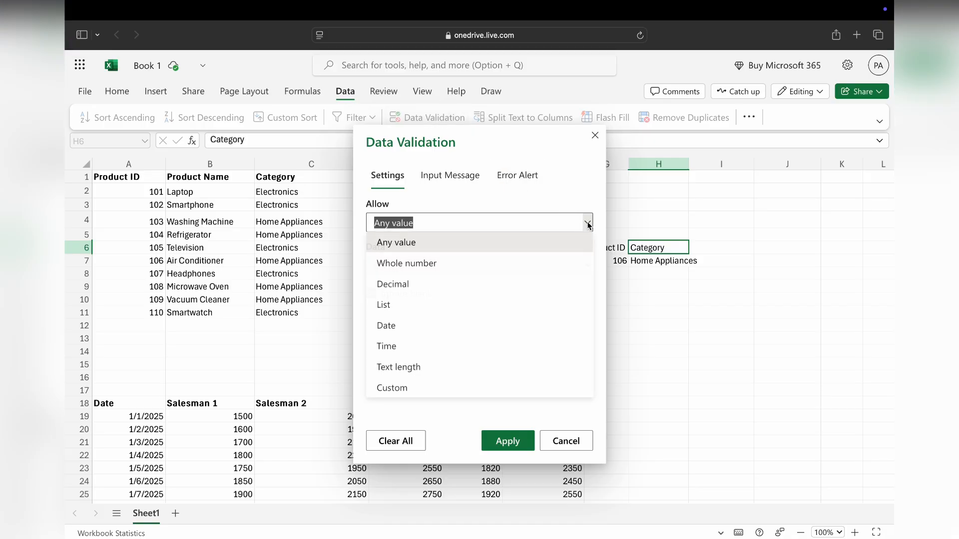
{"action": "left_click", "coordinate": [426, 305]}
{"action": "left_click_drag", "start_coordinate": [100, 178], "coordinate": [334, 171]}
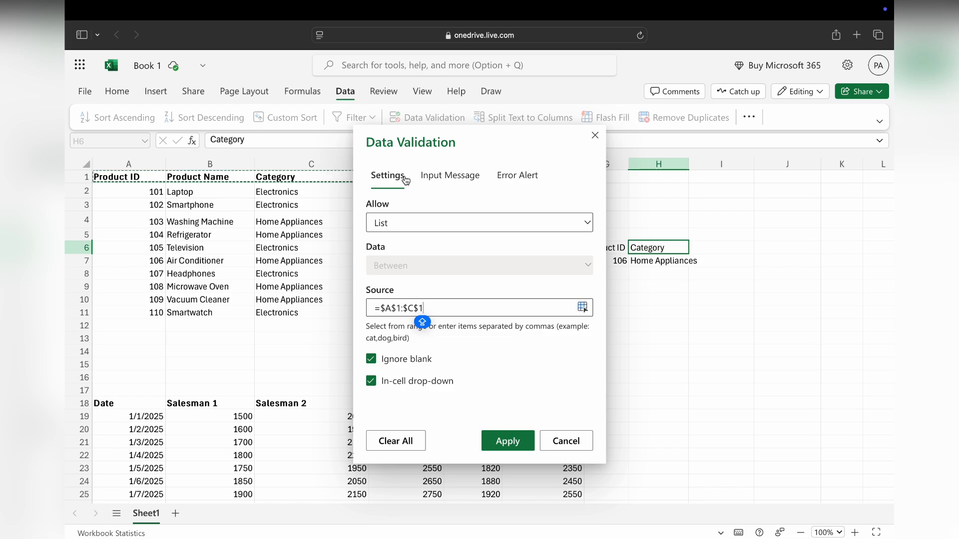
{"action": "left_click_drag", "start_coordinate": [521, 144], "coordinate": [717, 152]}
{"action": "left_click_drag", "start_coordinate": [100, 178], "coordinate": [424, 178]}
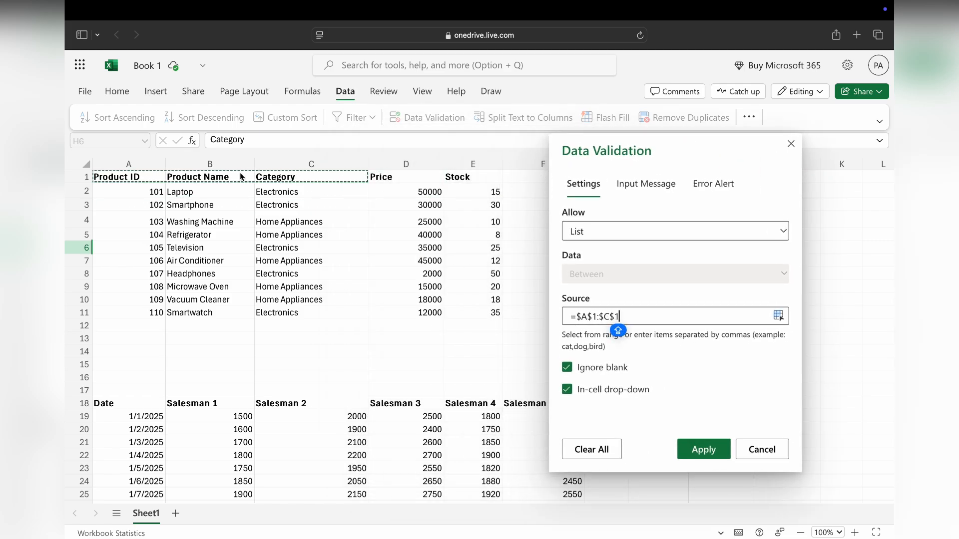
{"action": "left_click", "coordinate": [475, 168]}
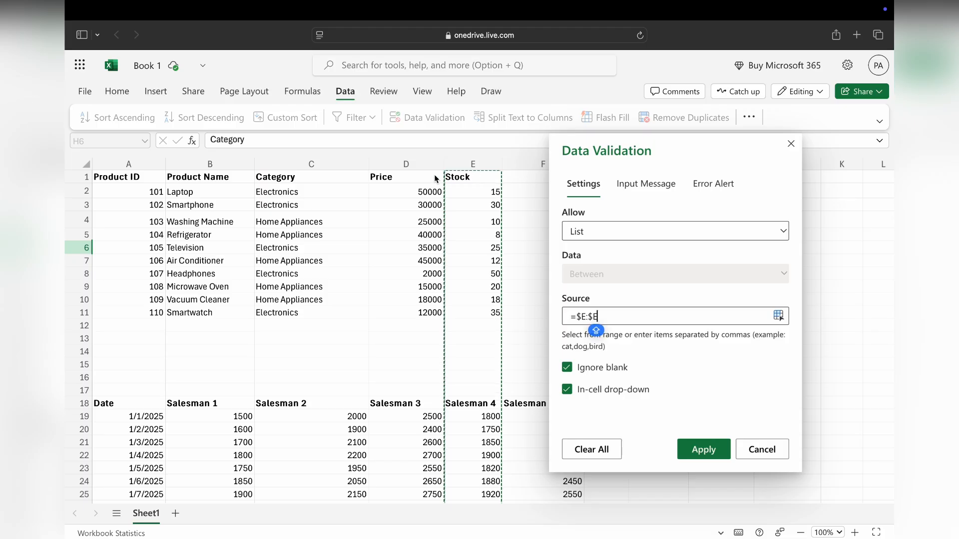
{"action": "left_click_drag", "start_coordinate": [111, 181], "coordinate": [487, 175]}
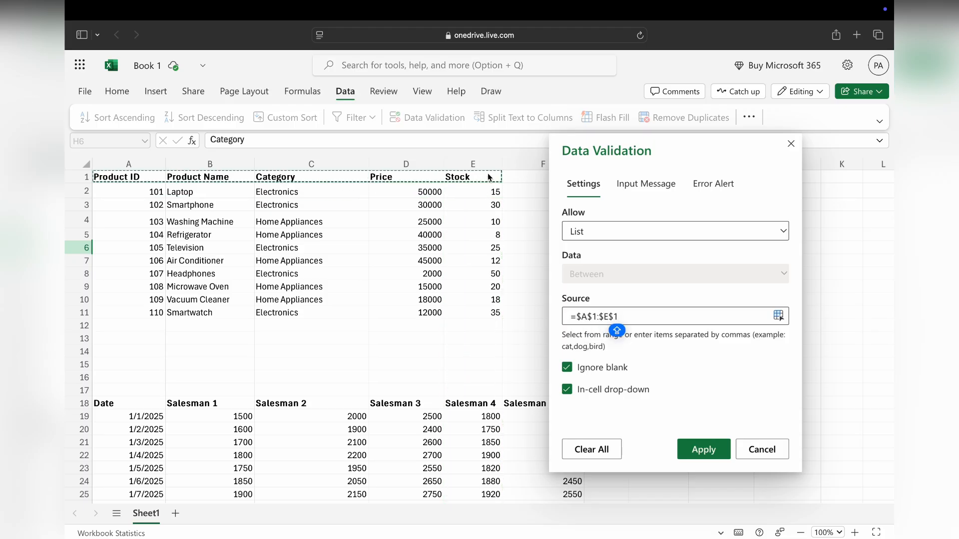
{"action": "left_click", "coordinate": [715, 453]}
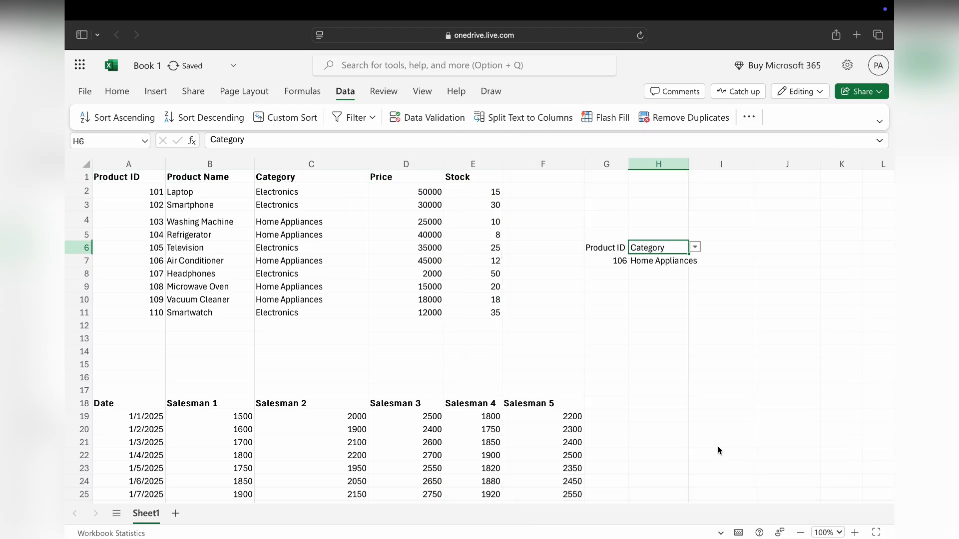
Step: Test the header list in H6 by choosing Product Name first and Stock second
{"action": "left_click", "coordinate": [694, 247]}
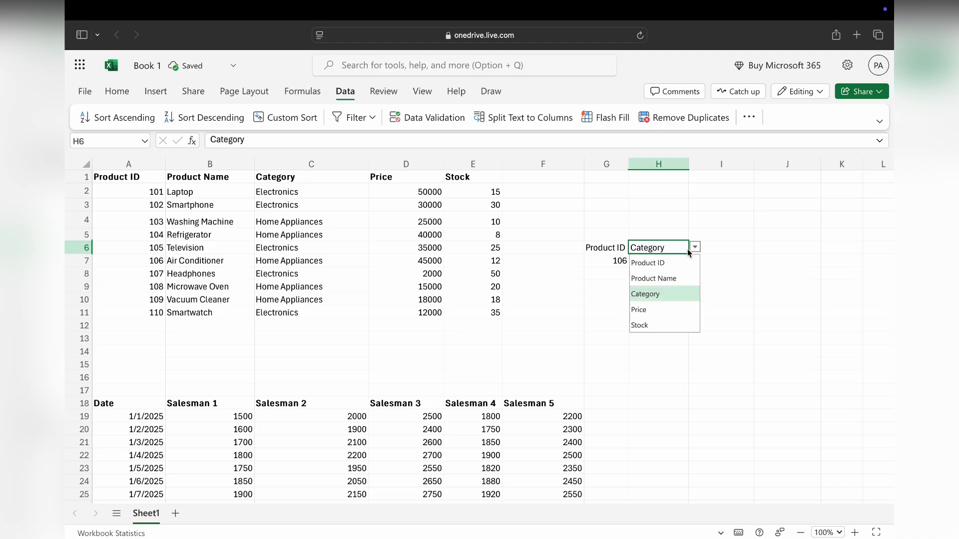
{"action": "left_click", "coordinate": [652, 281]}
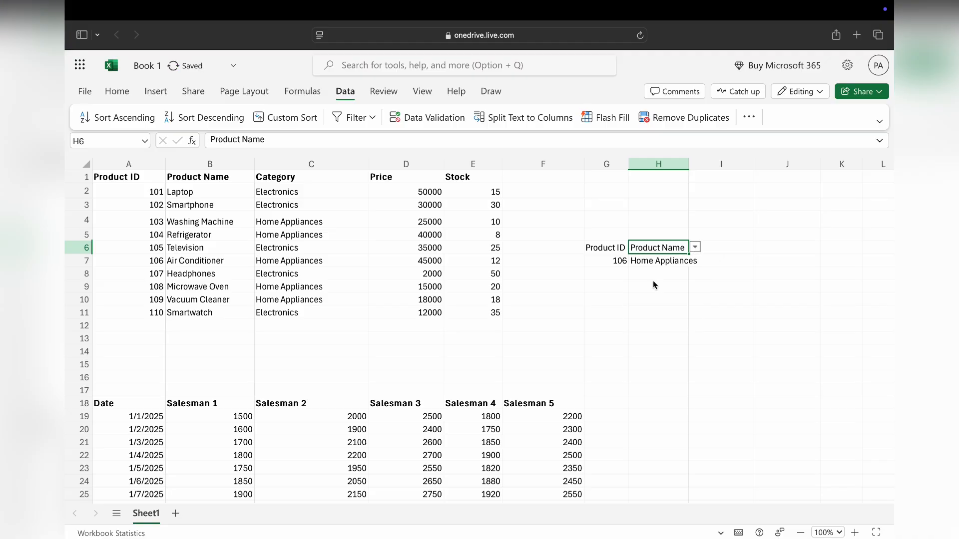
{"action": "left_click", "coordinate": [695, 248]}
{"action": "left_click", "coordinate": [644, 324]}
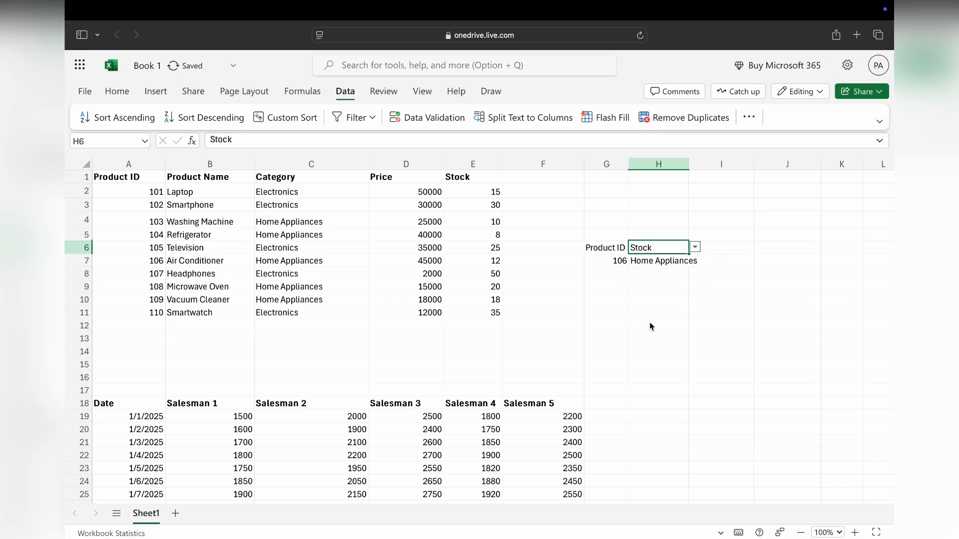
Step: Replace the fixed column index in H7's VLOOKUP with MATCH(H6,A1:E1,0), giving =VLOOKUP(G7,A1:E11,MATCH(H6,A1:E1,0),0)
{"action": "left_click", "coordinate": [658, 263]}
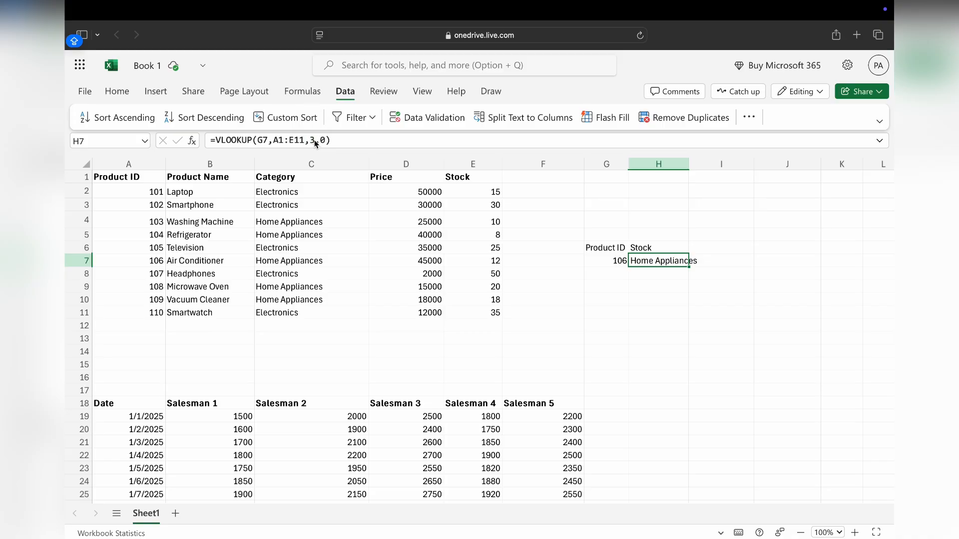
{"action": "left_click", "coordinate": [678, 249]}
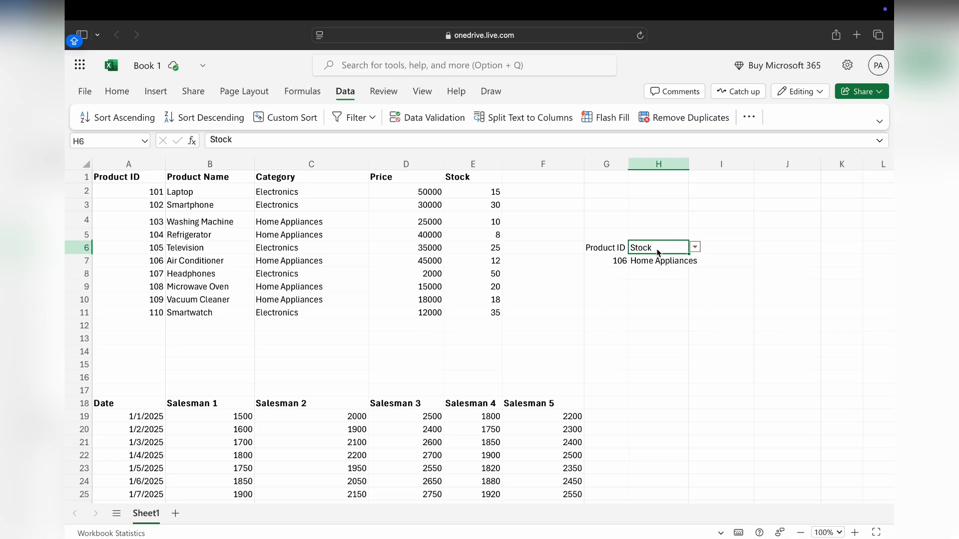
{"action": "left_click", "coordinate": [639, 261]}
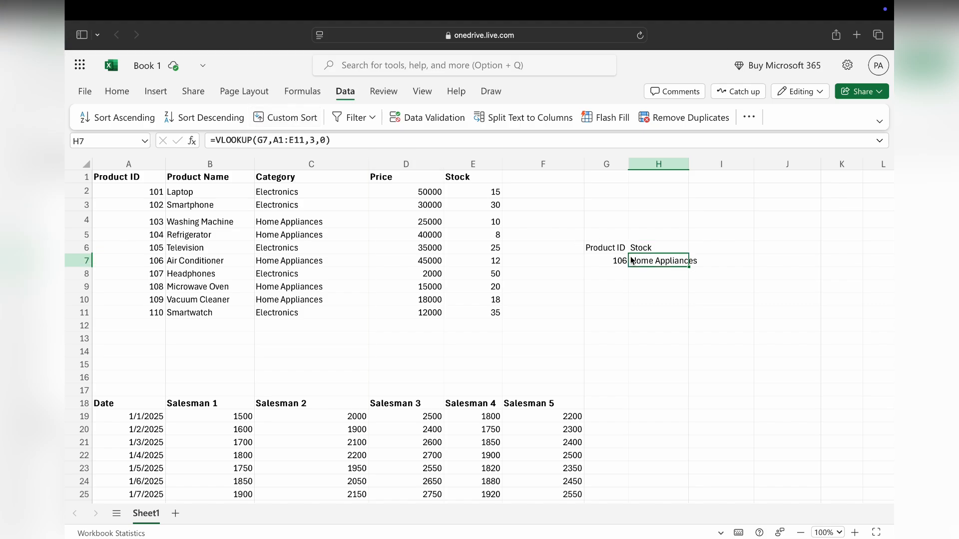
{"action": "left_click", "coordinate": [315, 139]}
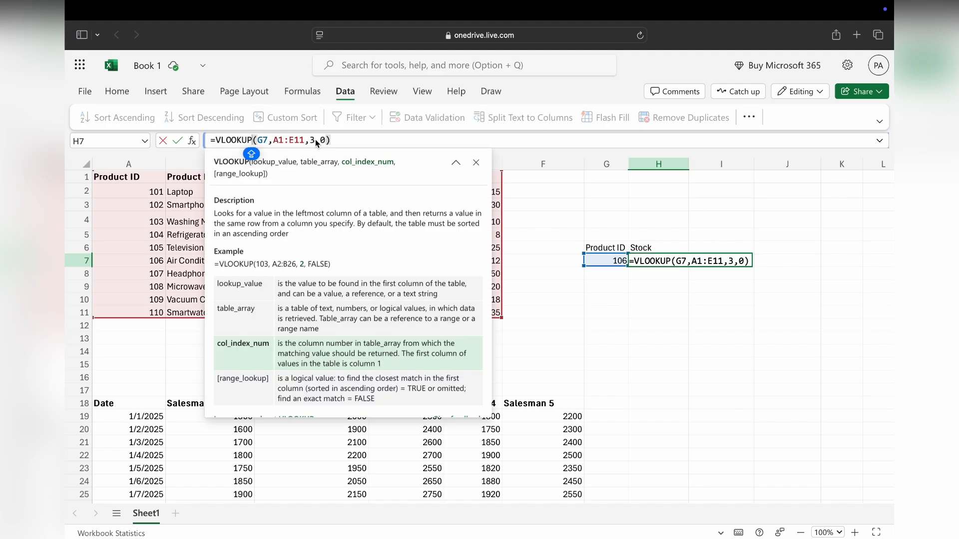
{"action": "key", "text": "BackSpace"}
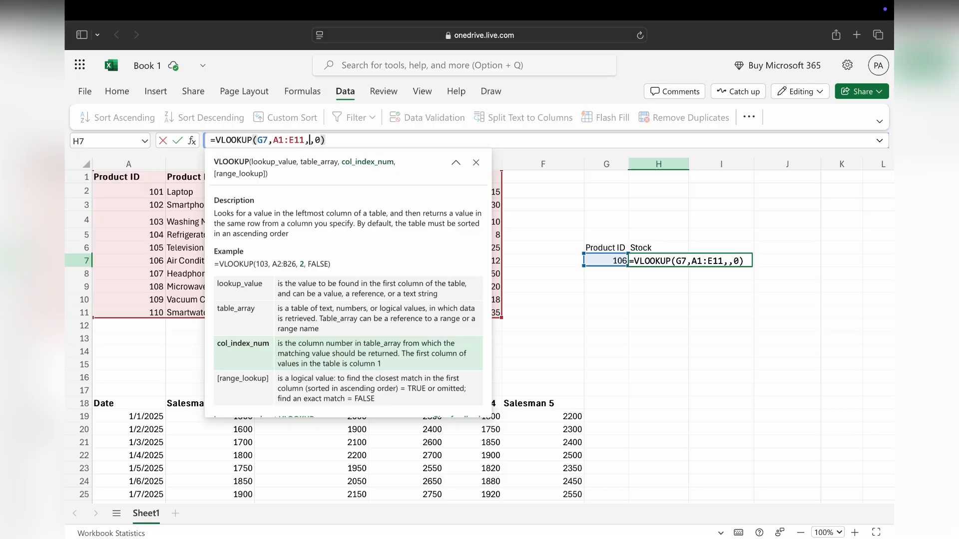
{"action": "type", "text": "MATCH("}
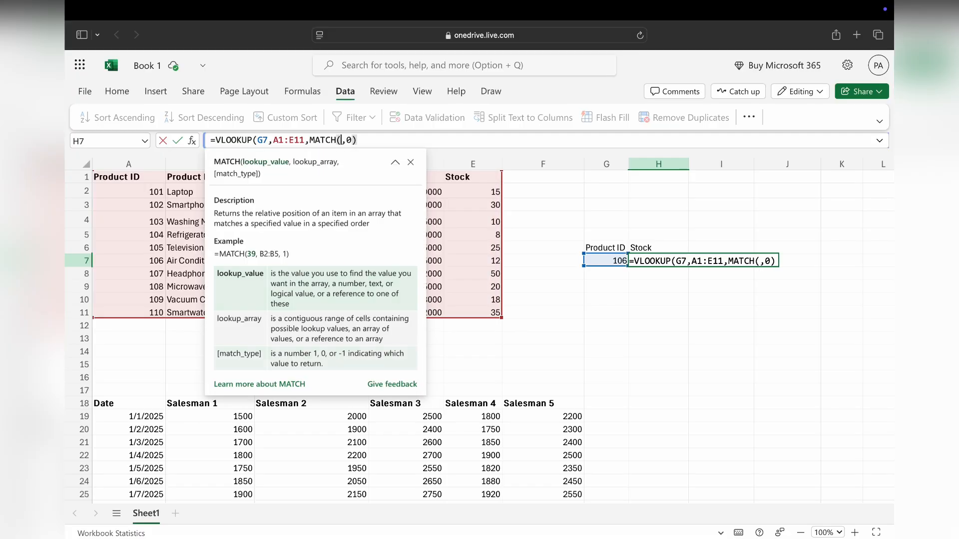
{"action": "left_click", "coordinate": [654, 246]}
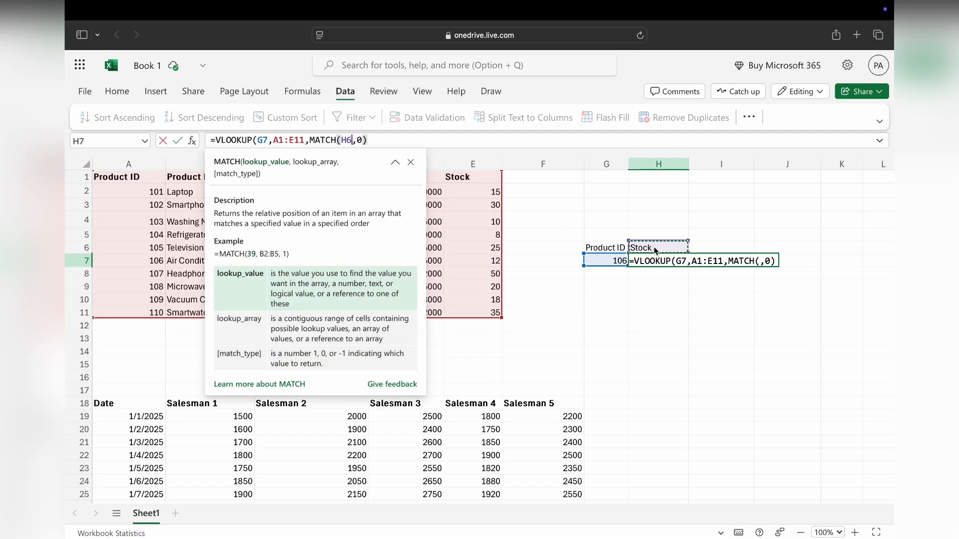
{"action": "type", "text": ","}
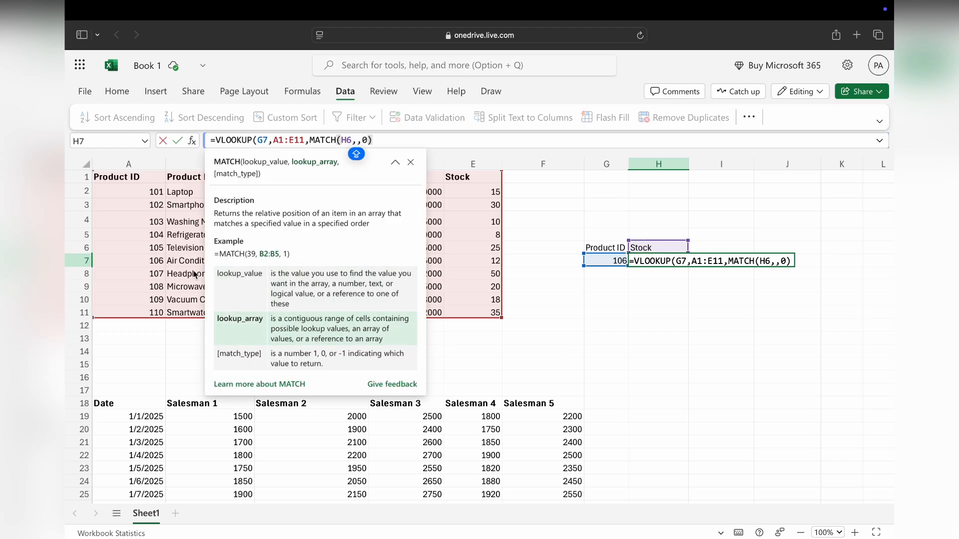
{"action": "left_click_drag", "start_coordinate": [103, 175], "coordinate": [459, 173]}
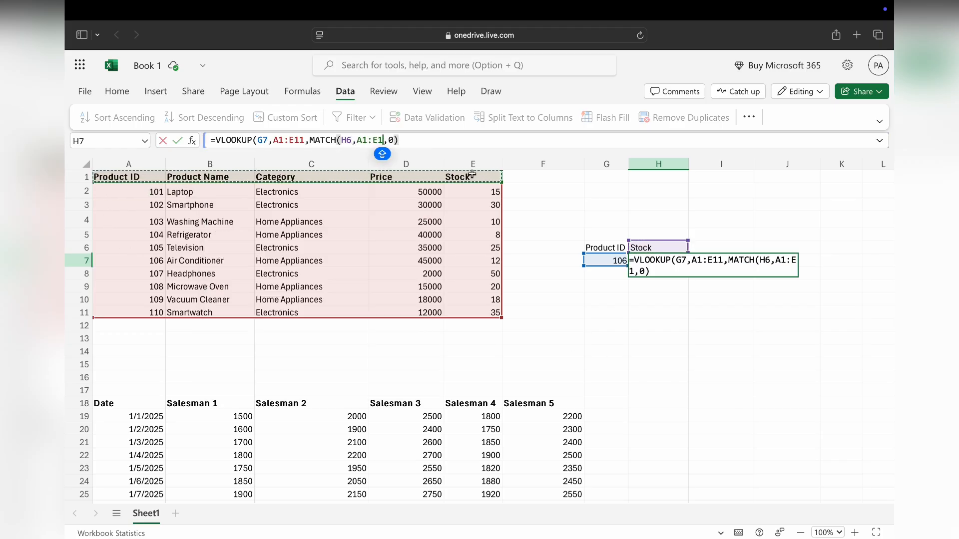
{"action": "type", "text": ",0)"}
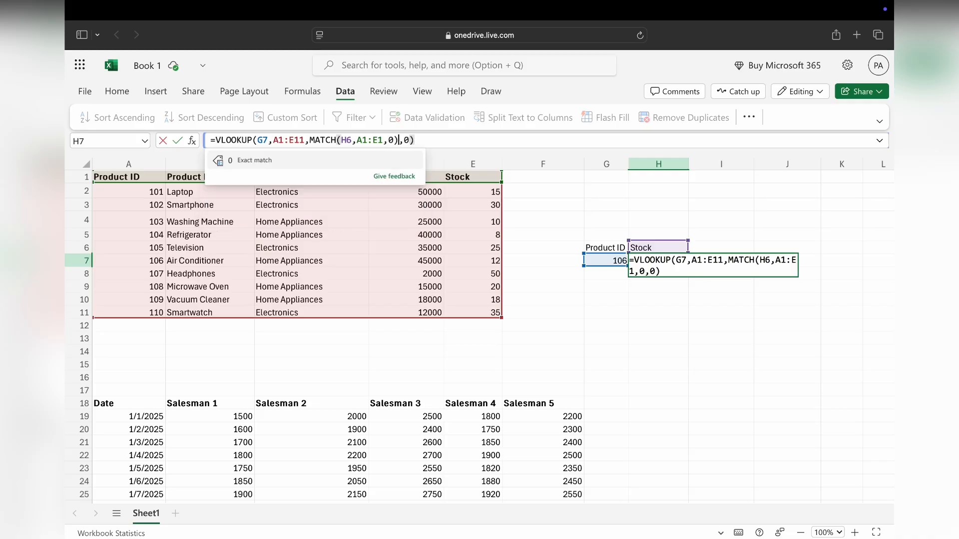
{"action": "key", "text": "Return"}
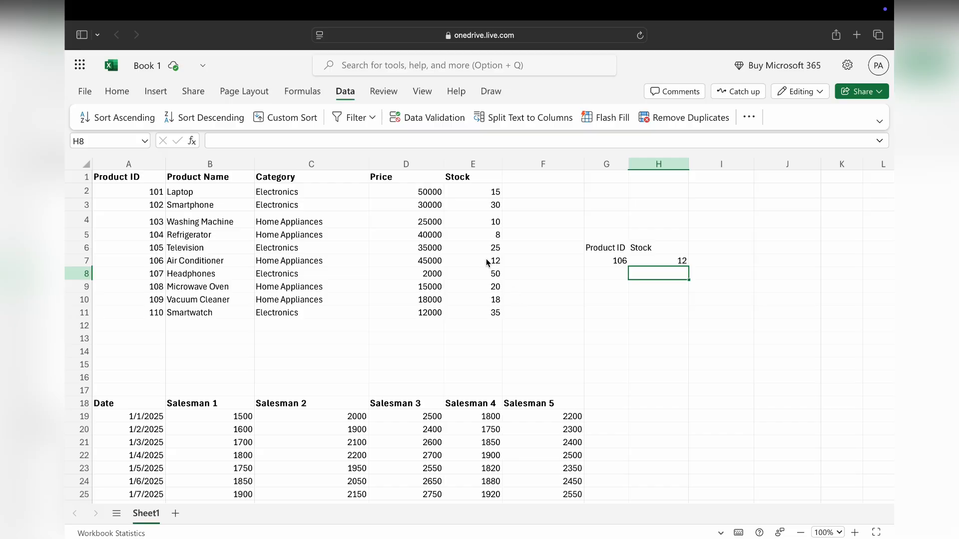
Step: Test the two-way lookup by choosing Product Name in the H6 list and 104 in the G7 list
{"action": "left_click", "coordinate": [686, 249]}
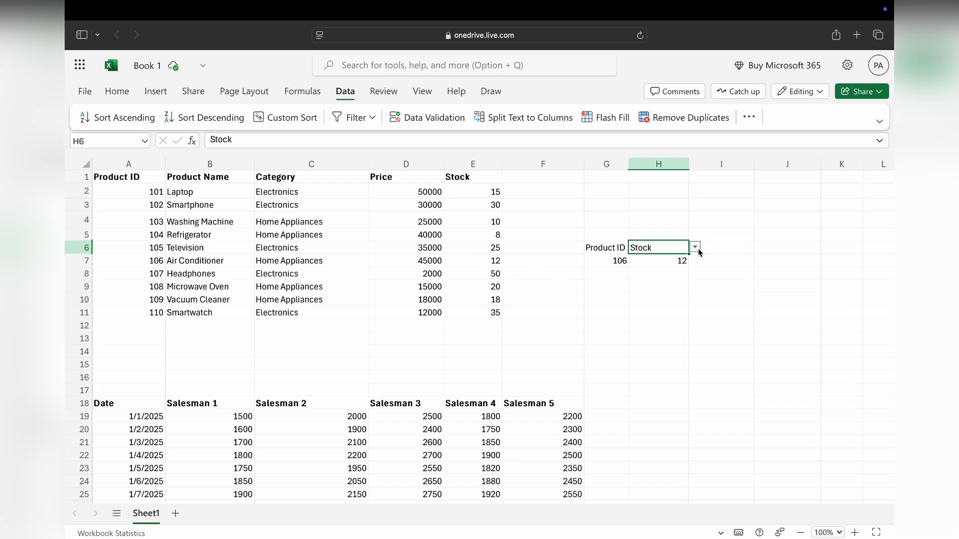
{"action": "left_click", "coordinate": [698, 251]}
{"action": "left_click", "coordinate": [669, 277]}
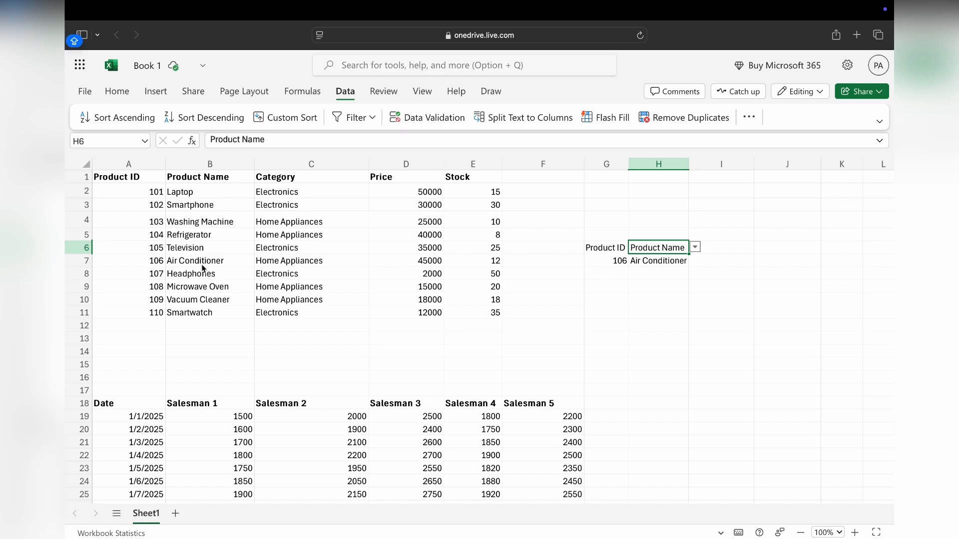
{"action": "left_click", "coordinate": [608, 257]}
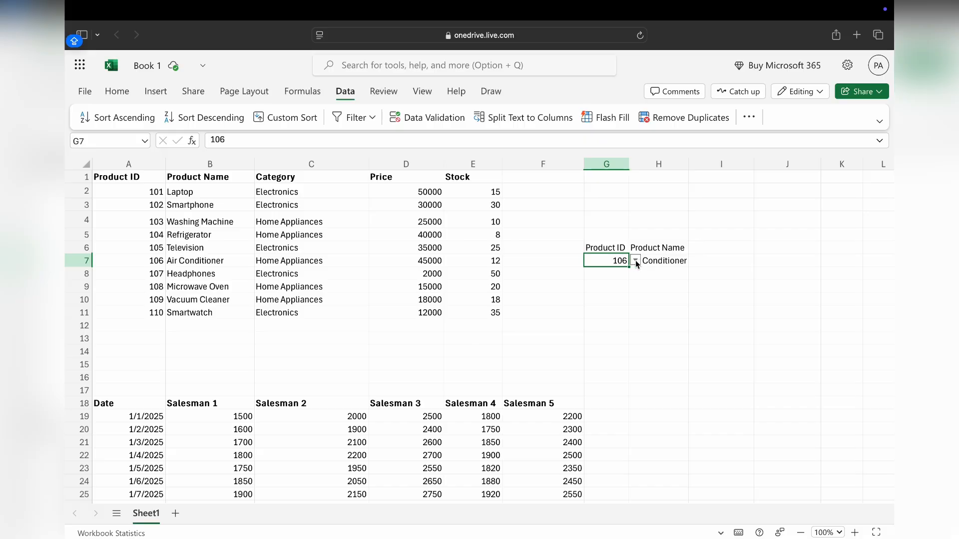
{"action": "left_click", "coordinate": [637, 261]}
{"action": "left_click", "coordinate": [607, 292]}
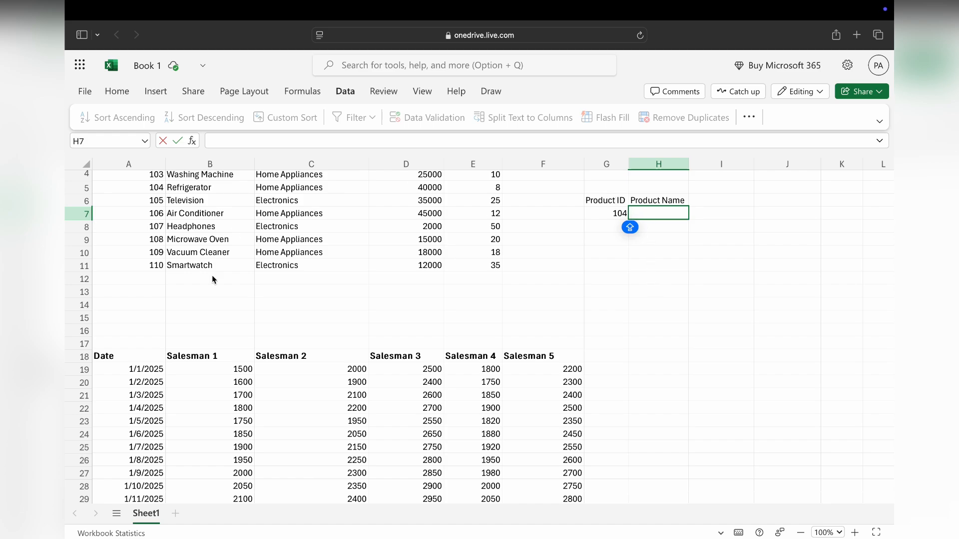
Step: Enter the formula =HLOOKUP(H6,A1:E11,5,0) in H7 to look up the chosen header across the product table
{"action": "scroll", "coordinate": [280, 331], "scroll_direction": "up", "scroll_amount": 3}
{"action": "key", "text": "Caps_Lock"}
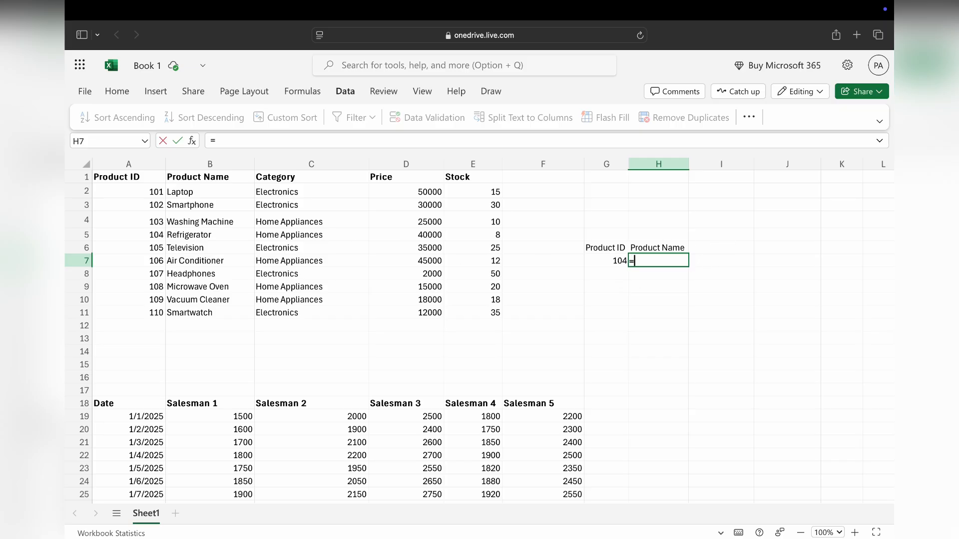
{"action": "type", "text": "=HL"}
{"action": "type", "text": "OO"}
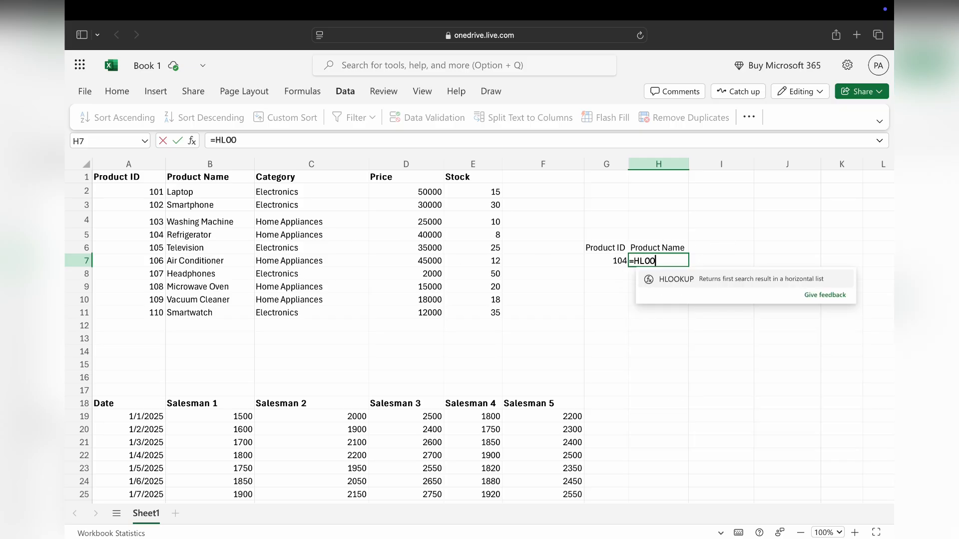
{"action": "type", "text": "KUP("}
{"action": "left_click", "coordinate": [682, 248]}
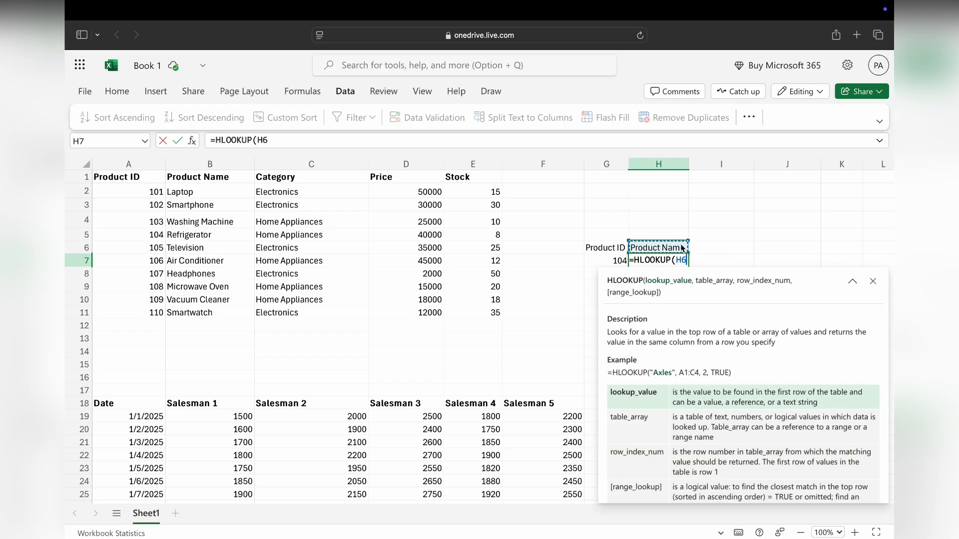
{"action": "type", "text": ","}
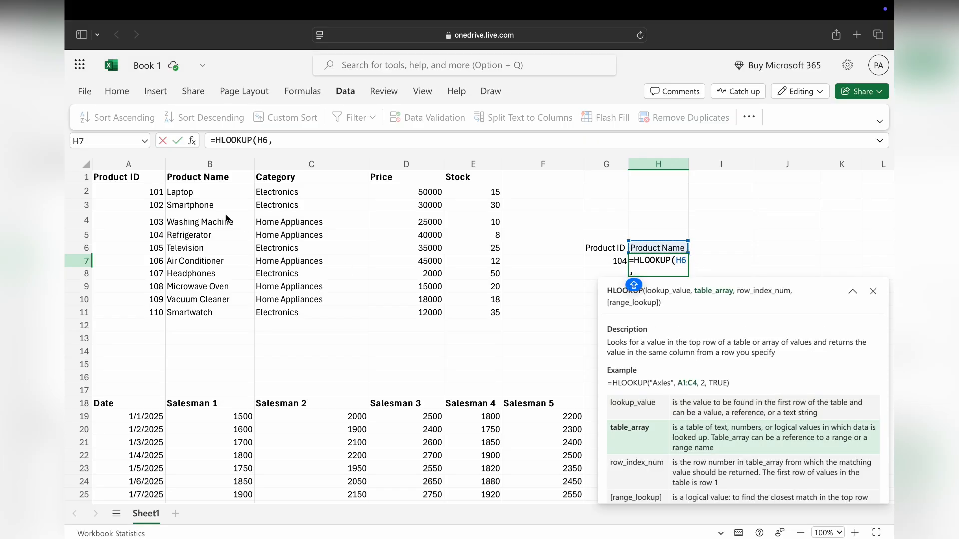
{"action": "left_click_drag", "start_coordinate": [125, 180], "coordinate": [471, 310]}
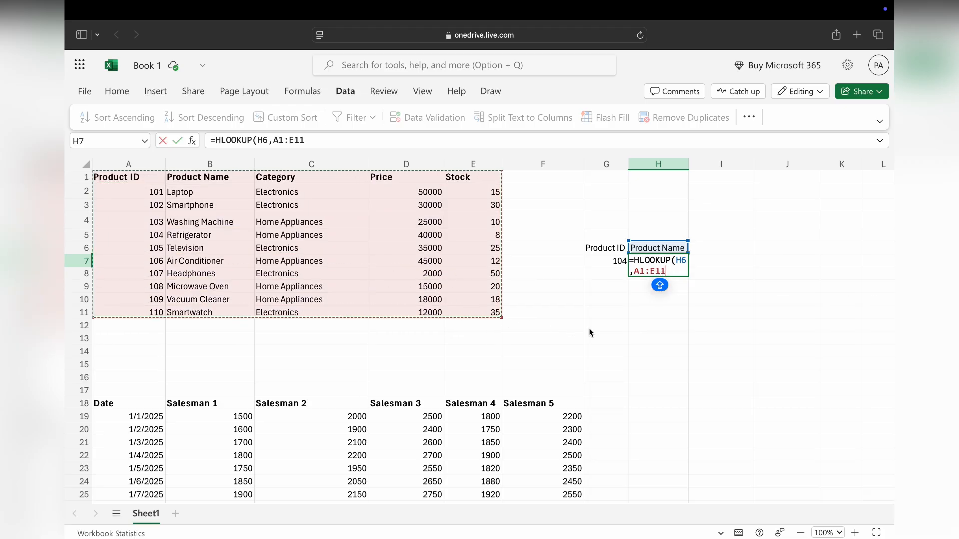
{"action": "type", "text": ","}
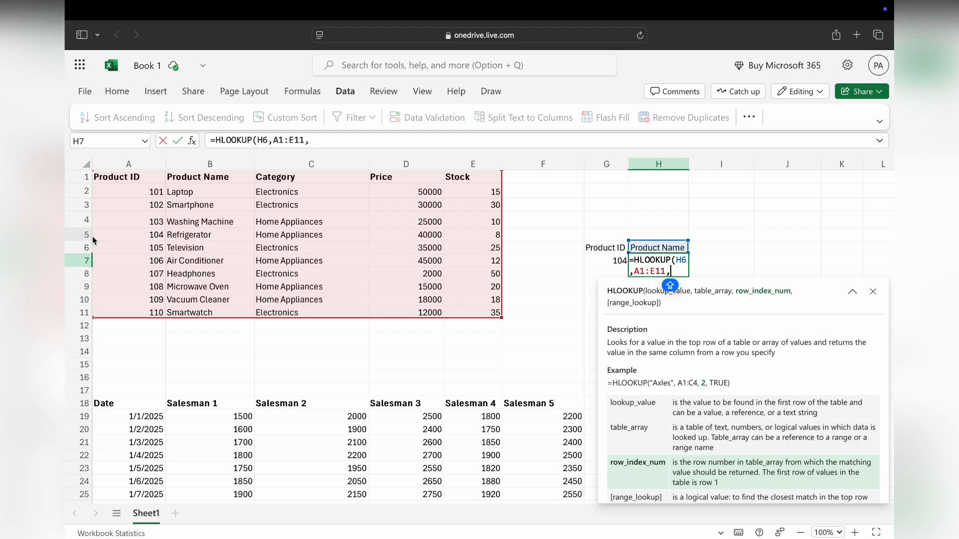
{"action": "type", "text": "5"}
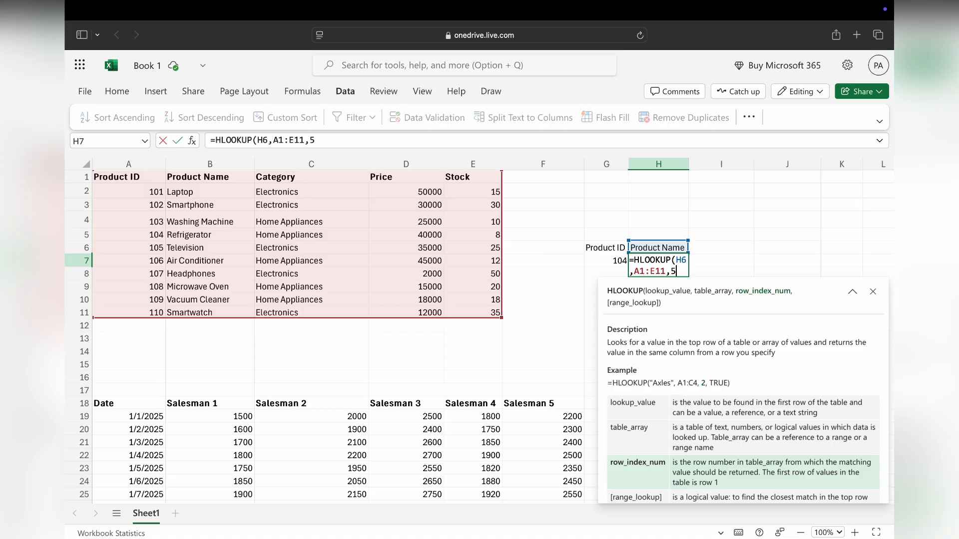
{"action": "key", "text": "Caps_Lock"}
{"action": "type", "text": ",0)"}
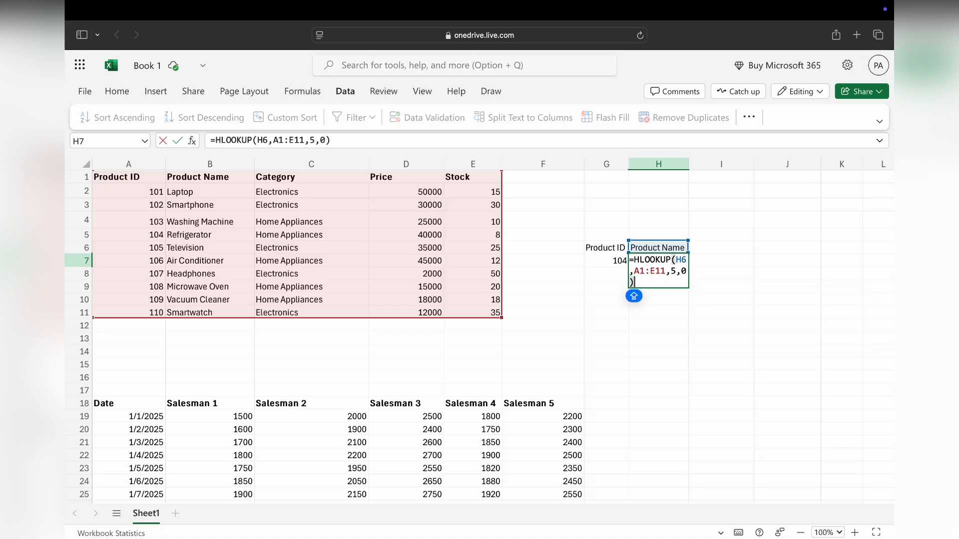
{"action": "key", "text": "Return"}
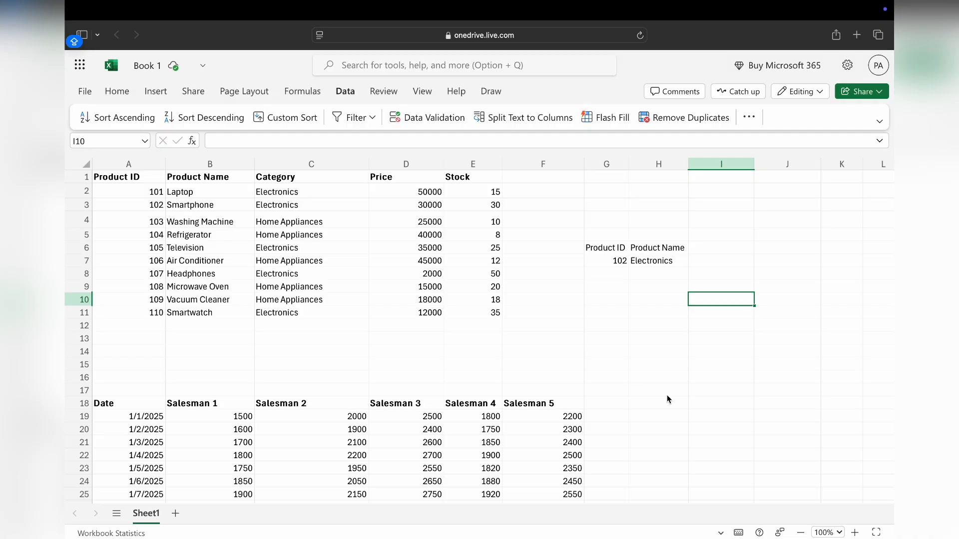
Step: Insert a blank column between Product Name and Category to test the VLOOKUP in H7 with its fixed column index
{"action": "left_click", "coordinate": [668, 261]}
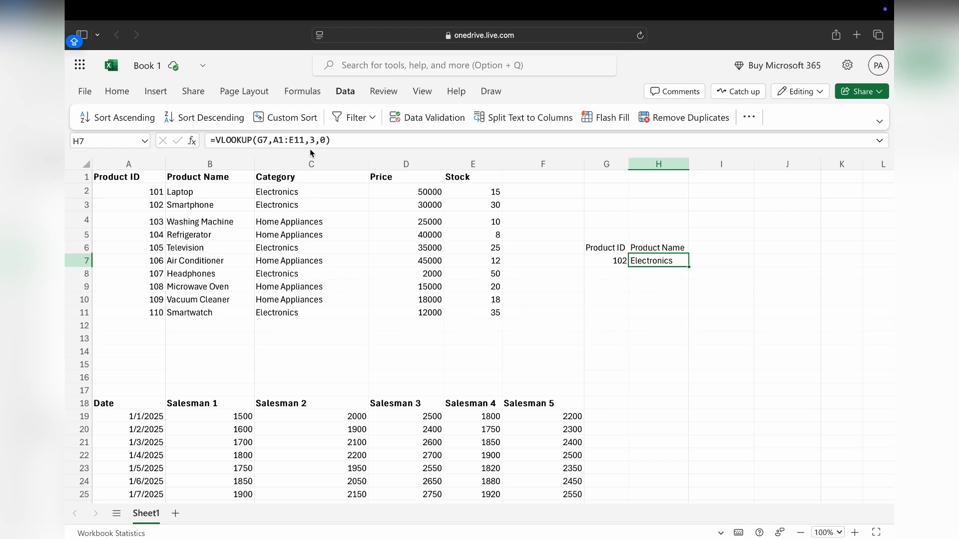
{"action": "left_click", "coordinate": [217, 163]}
{"action": "right_click", "coordinate": [218, 164]}
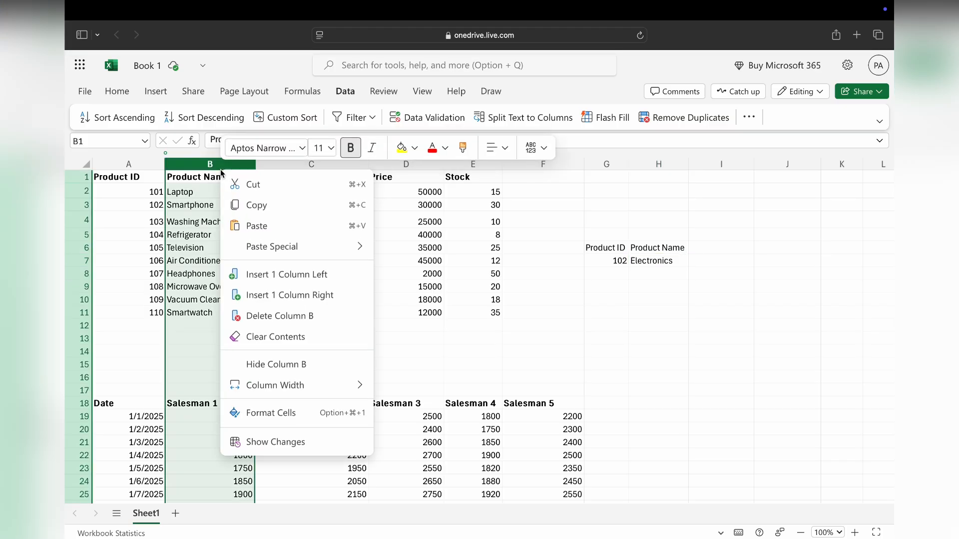
{"action": "left_click", "coordinate": [289, 296]}
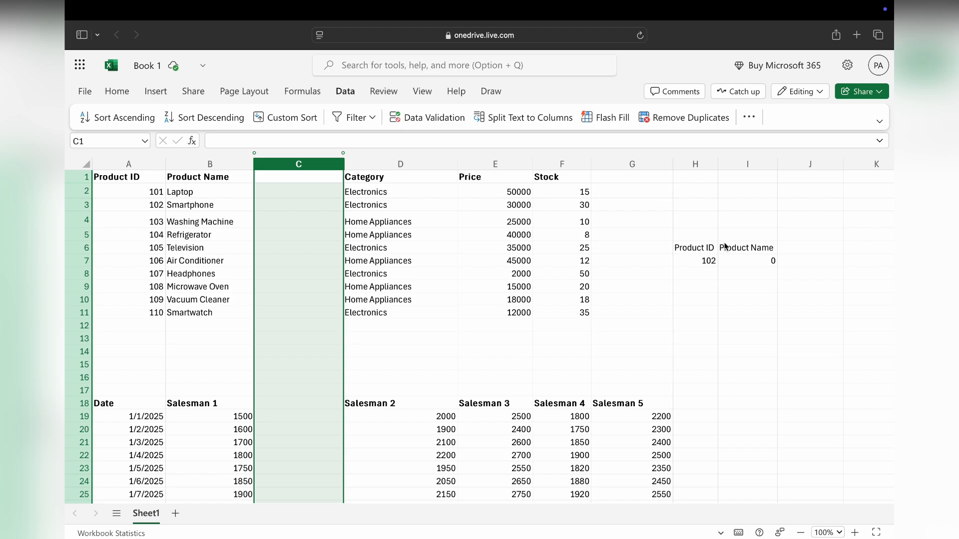
Step: Try to enter 111 in the Product ID lookup cell, and undo the column insertion
{"action": "left_click", "coordinate": [707, 265]}
{"action": "double_click", "coordinate": [706, 263]}
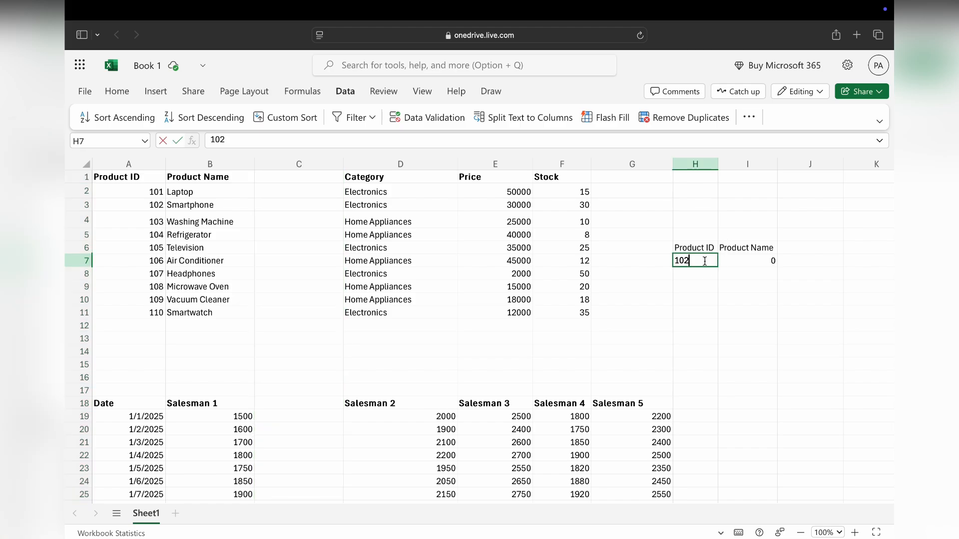
{"action": "double_click", "coordinate": [706, 263]}
{"action": "key", "text": "BackSpace"}
{"action": "type", "text": "111"}
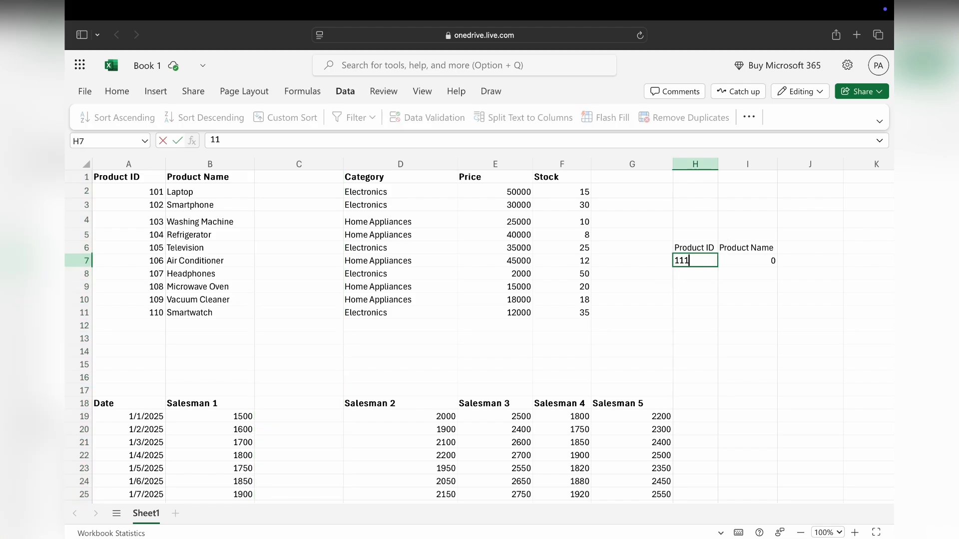
{"action": "key", "text": "Return"}
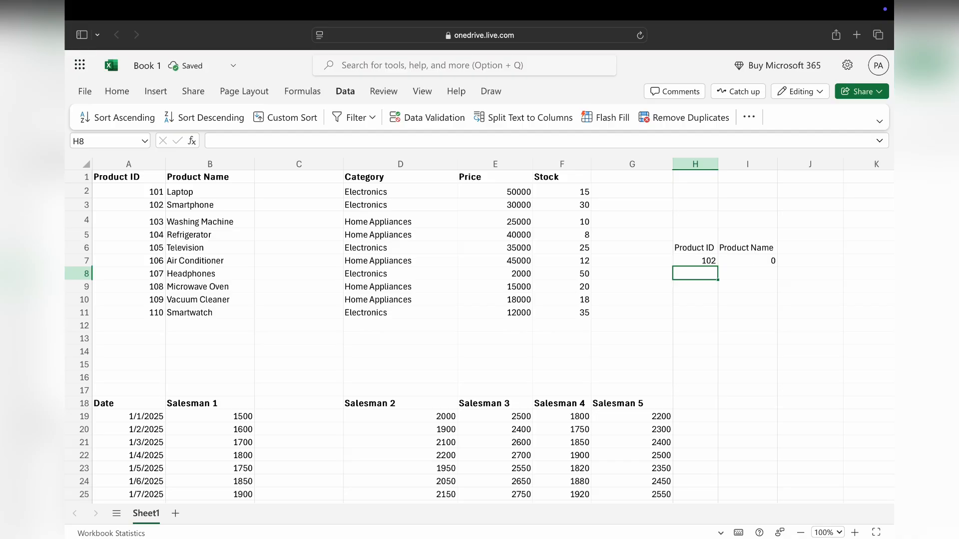
{"action": "key", "text": "super+z"}
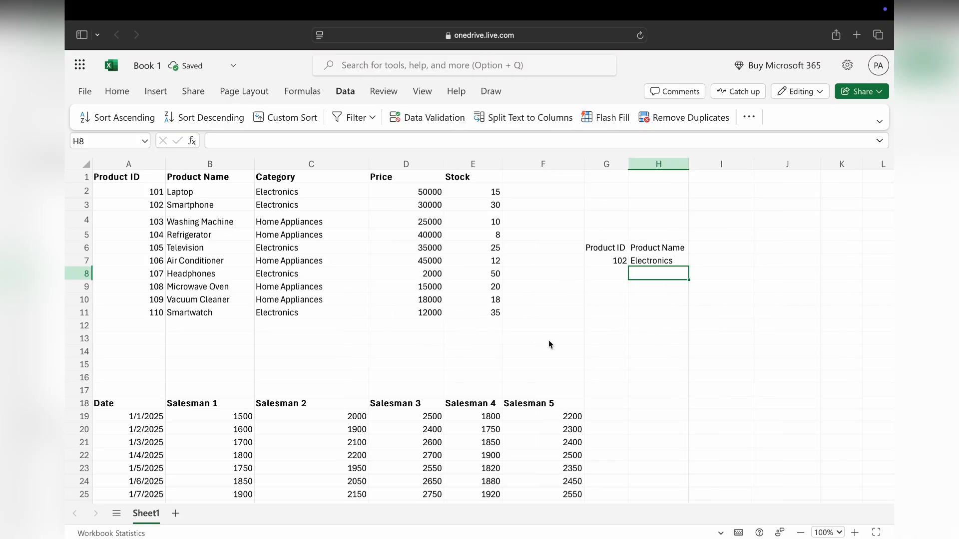
Step: Replace the VLOOKUP in H7 with =XLOOKUP(G7,A2:A11,B2:B11) to return the product name for the chosen ID
{"action": "left_click", "coordinate": [677, 258]}
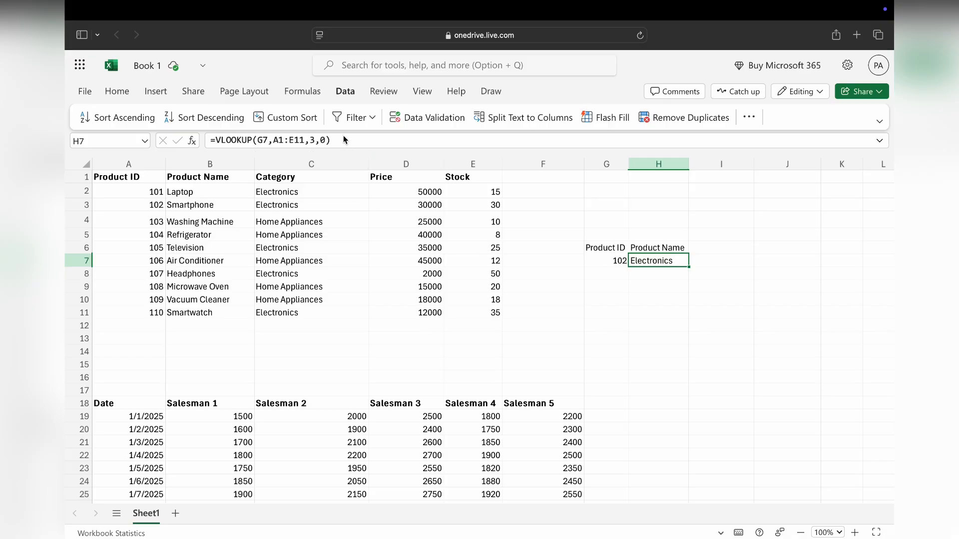
{"action": "left_click_drag", "start_coordinate": [343, 138], "coordinate": [189, 133]}
{"action": "key", "text": "BackSpace"}
{"action": "type", "text": "="}
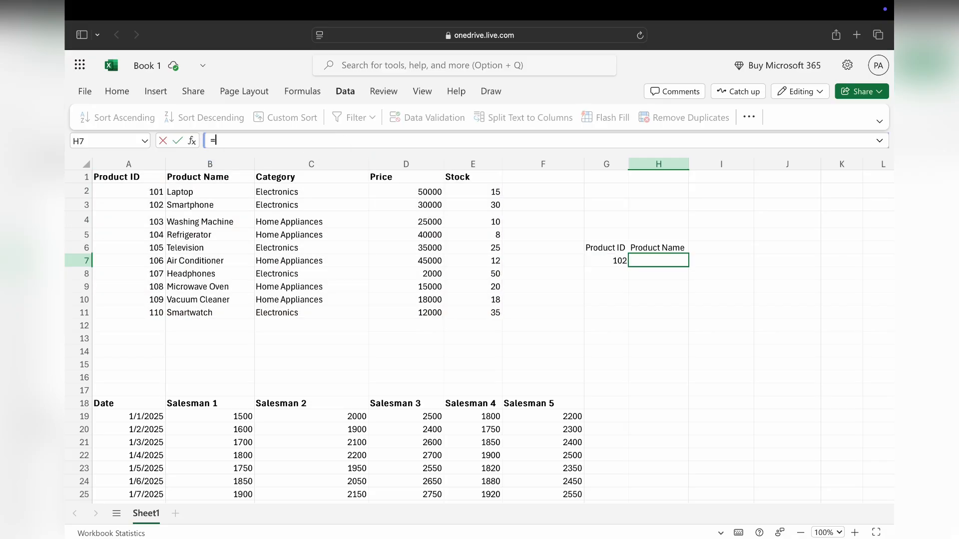
{"action": "type", "text": "XL"}
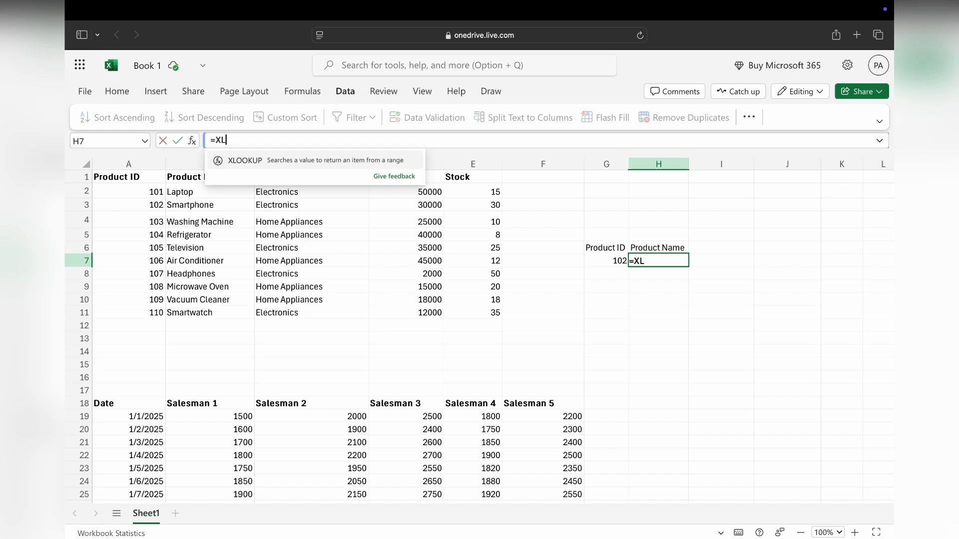
{"action": "type", "text": "OOKUP("}
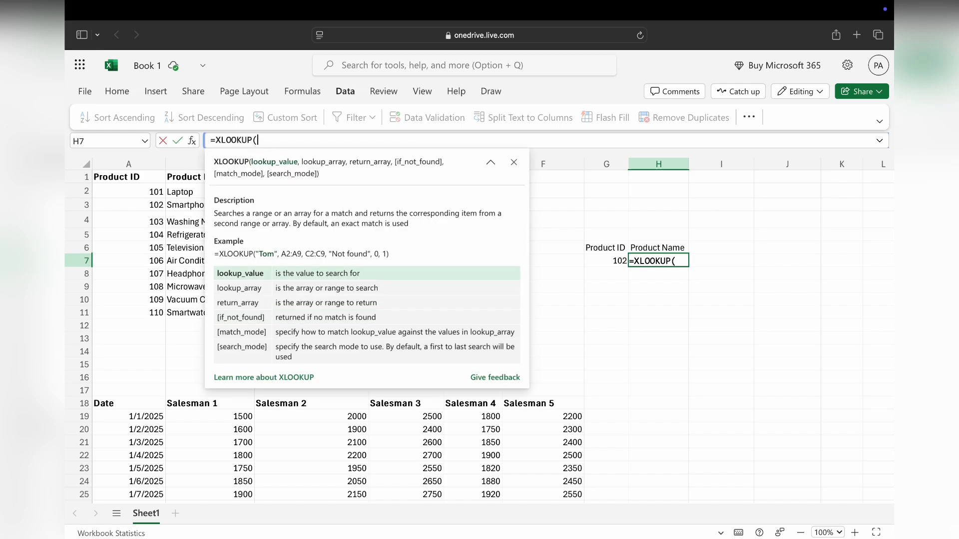
{"action": "left_click", "coordinate": [607, 265]}
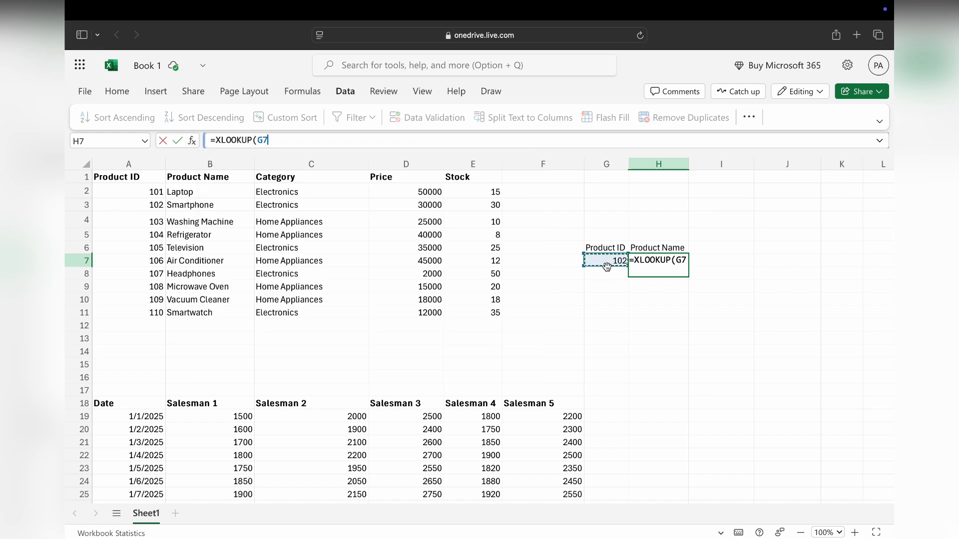
{"action": "type", "text": ","}
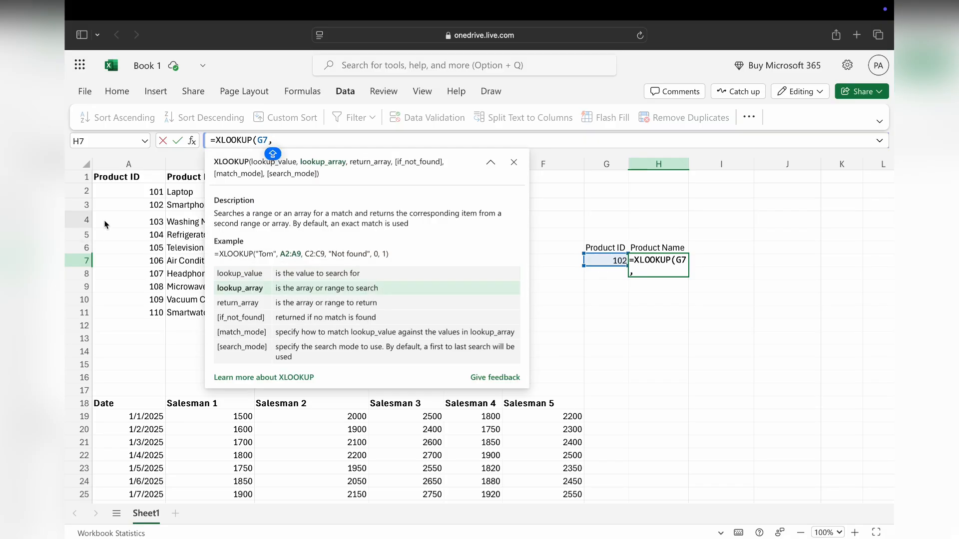
{"action": "left_click_drag", "start_coordinate": [125, 192], "coordinate": [136, 315]}
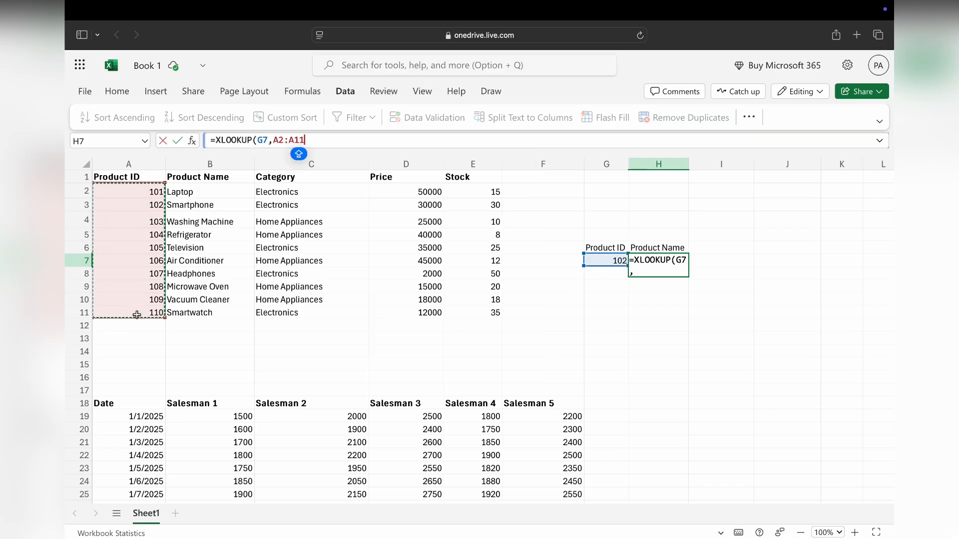
{"action": "type", "text": ","}
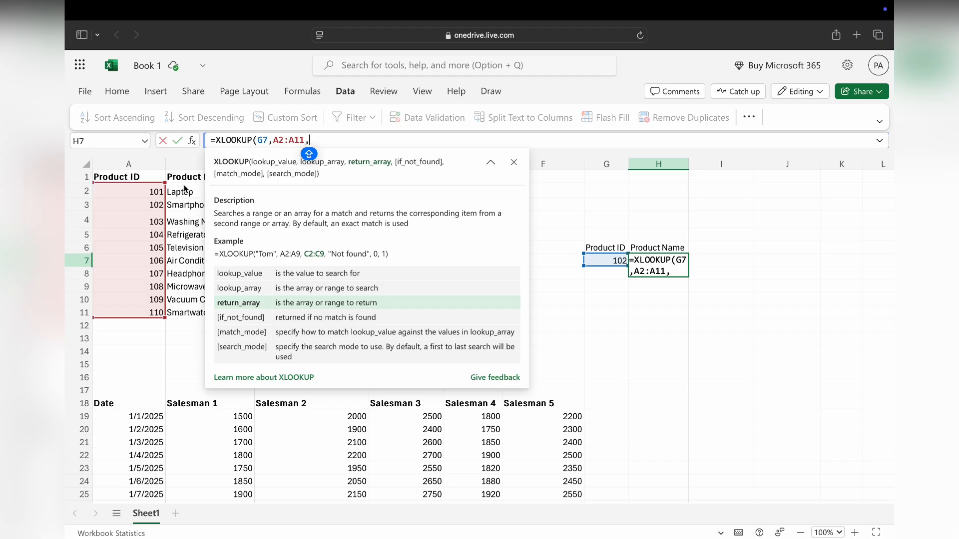
{"action": "left_click_drag", "start_coordinate": [185, 191], "coordinate": [188, 315]}
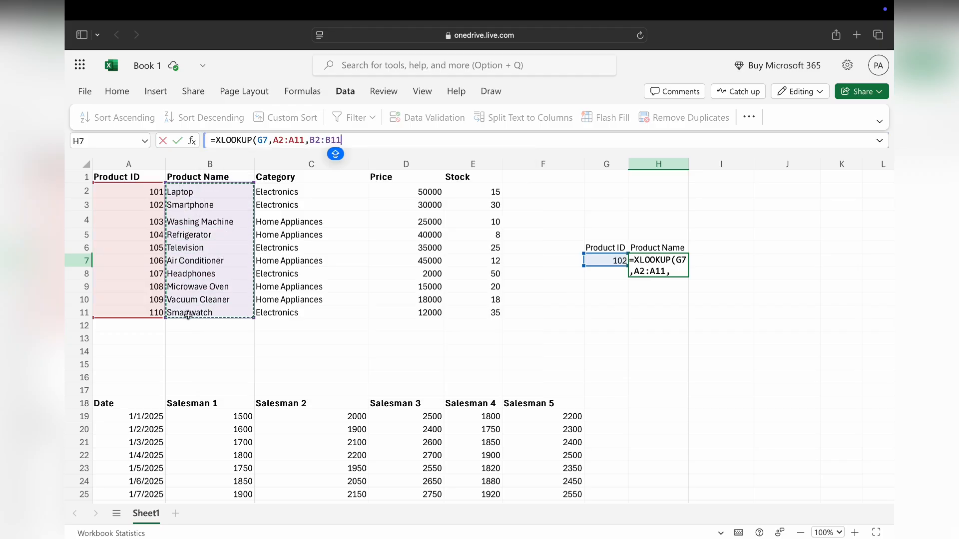
{"action": "type", "text": ")"}
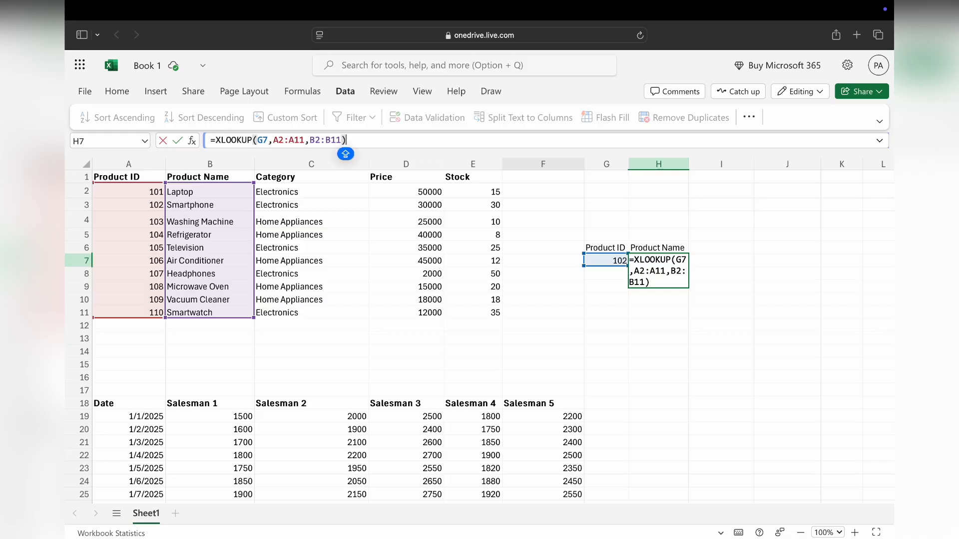
{"action": "key", "text": "Return"}
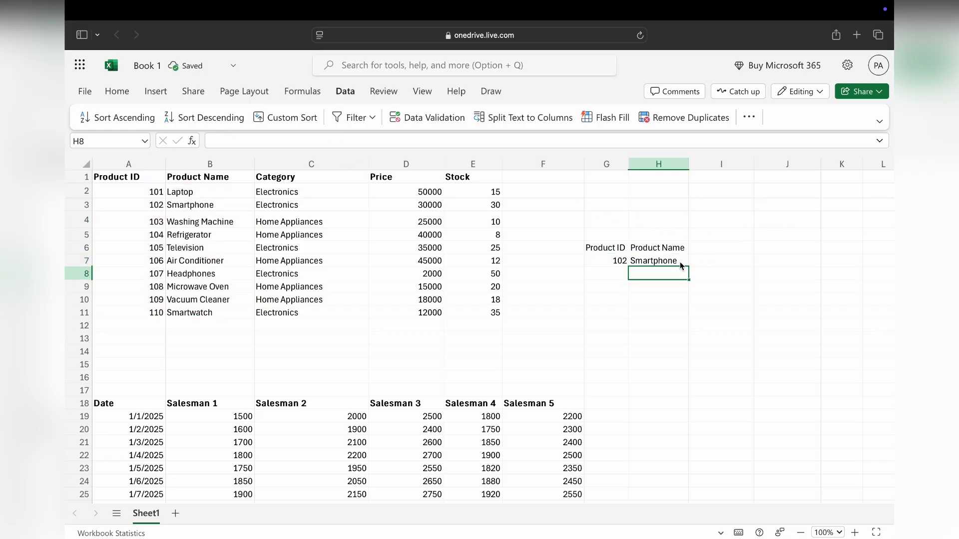
Step: Insert a blank column between Product ID and Product Name, and check the XLOOKUP formula in the shifted result cell
{"action": "right_click", "coordinate": [228, 163]}
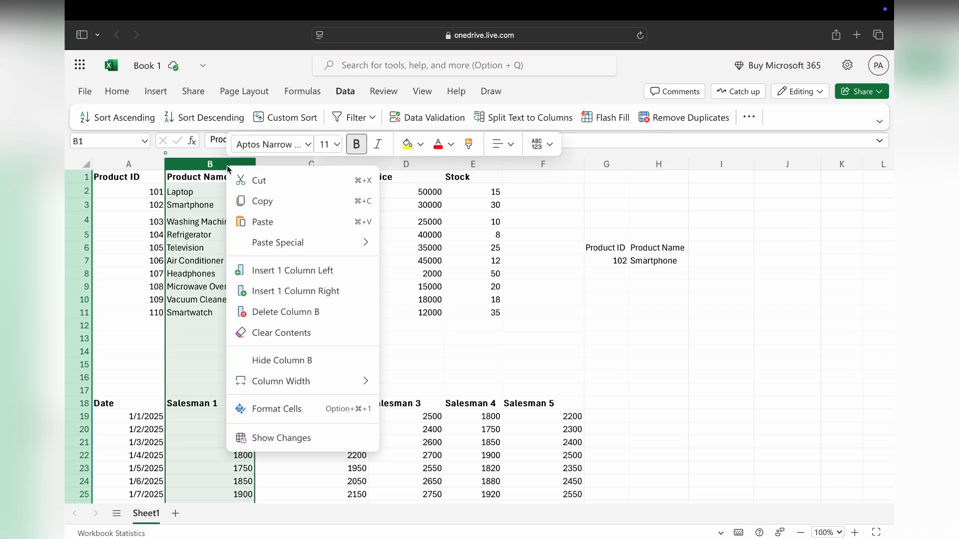
{"action": "left_click", "coordinate": [295, 273]}
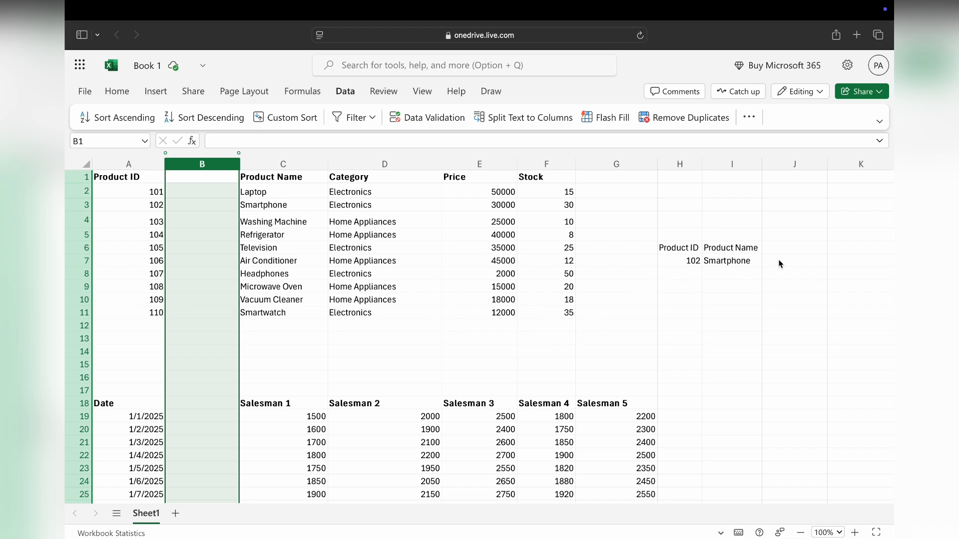
{"action": "left_click", "coordinate": [735, 260]}
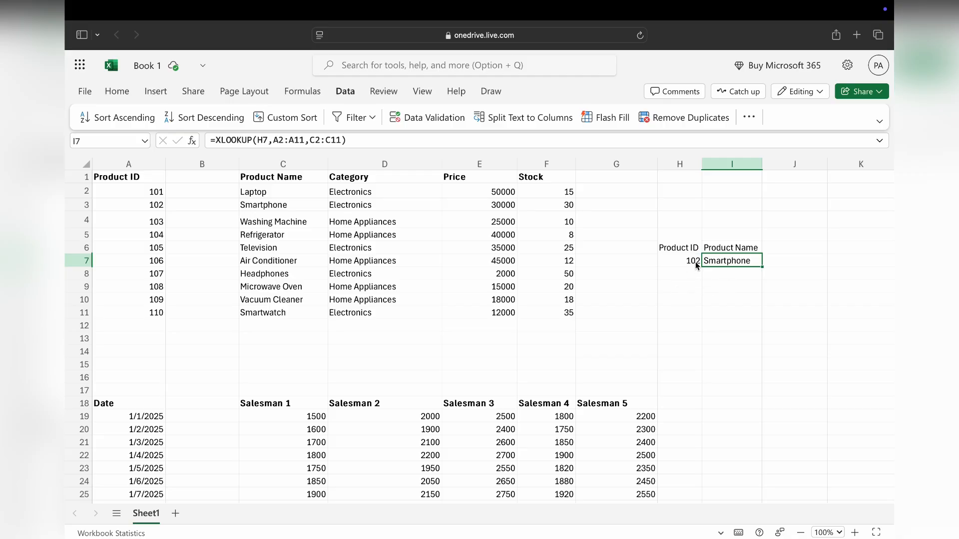
Step: Add "Invalid Product ID" as the if_not_found argument of the XLOOKUP formula in I7
{"action": "left_click", "coordinate": [695, 261]}
{"action": "left_click", "coordinate": [716, 265]}
{"action": "left_click", "coordinate": [346, 140]}
{"action": "type", "text": ","}
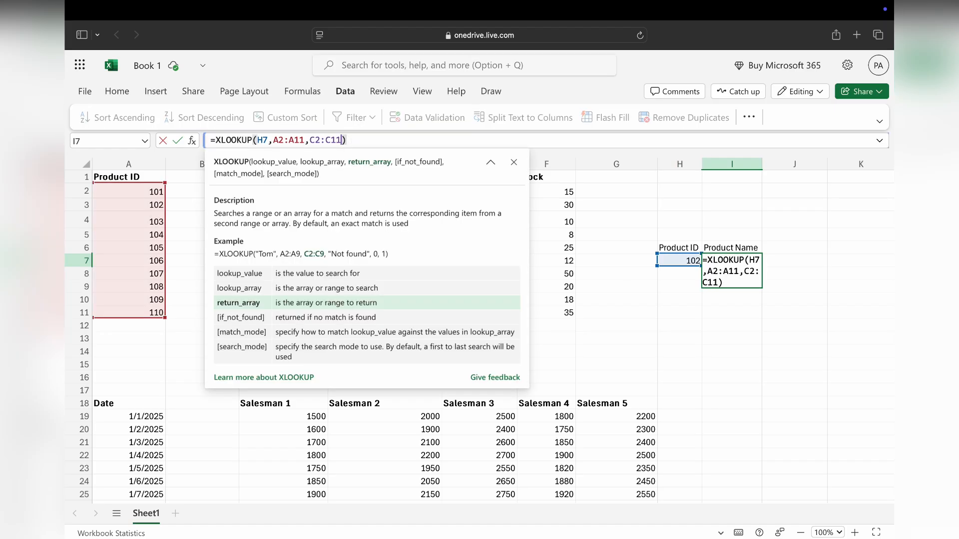
{"action": "type", "text": "\"iN\""}
{"action": "key", "text": "Left"}
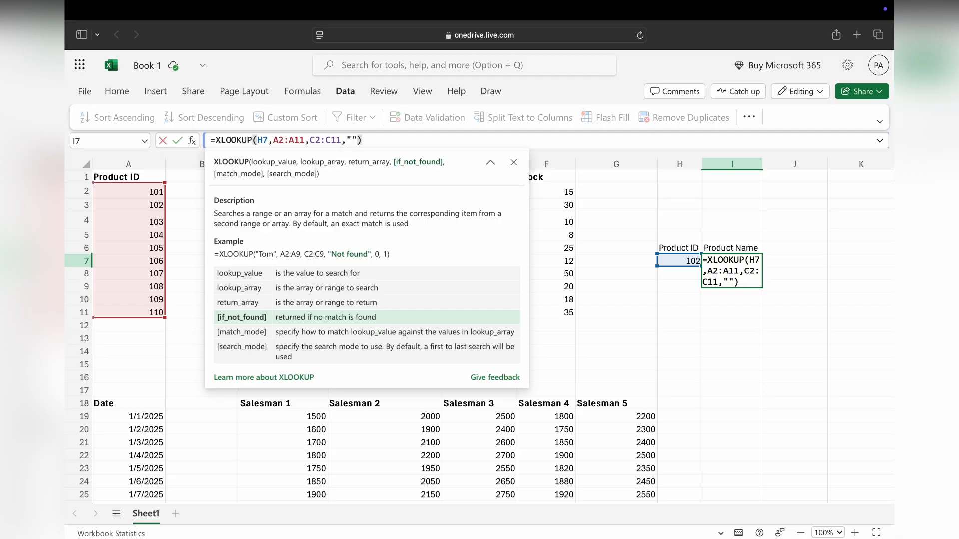
{"action": "type", "text": "iN"}
{"action": "key", "text": "BackSpace"}
{"action": "key", "text": "BackSpace"}
{"action": "type", "text": "Inva"}
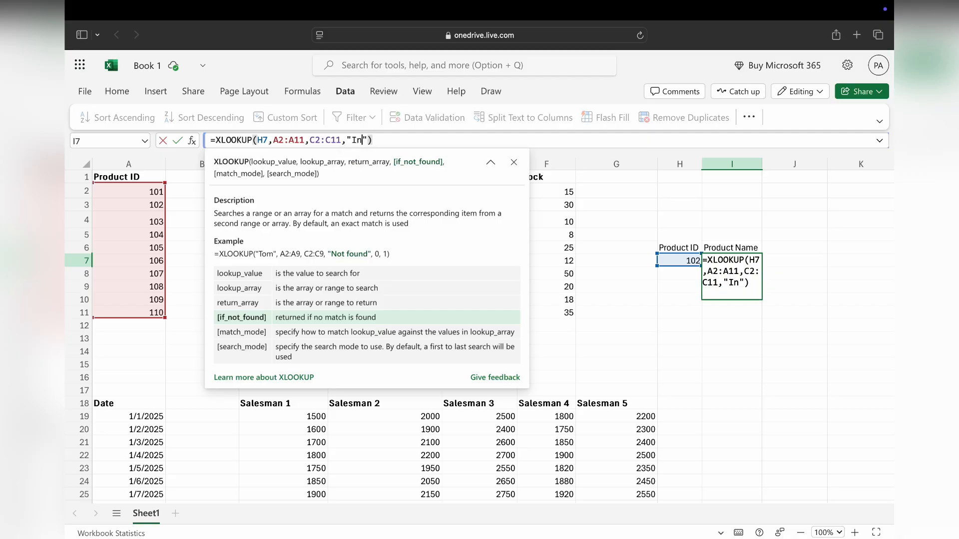
{"action": "type", "text": "lid "}
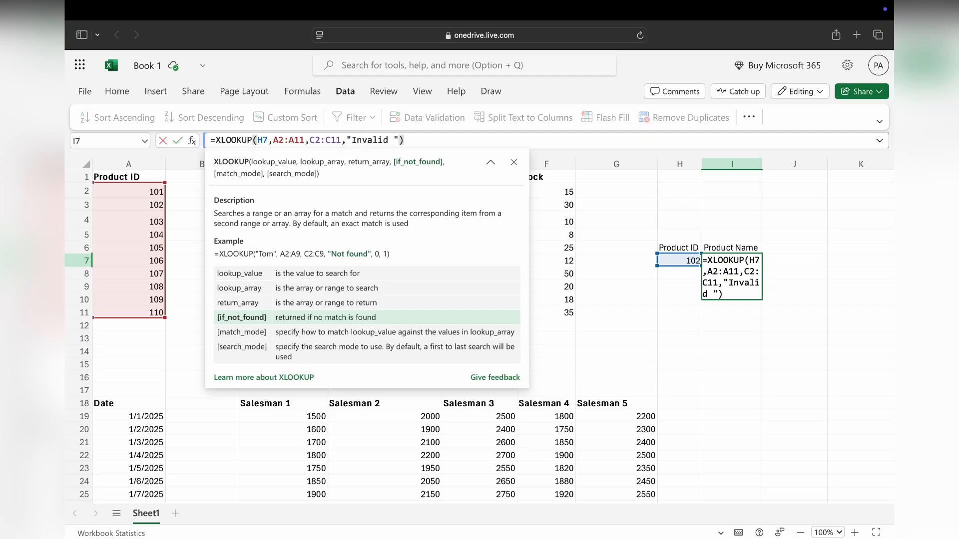
{"action": "type", "text": "Product "}
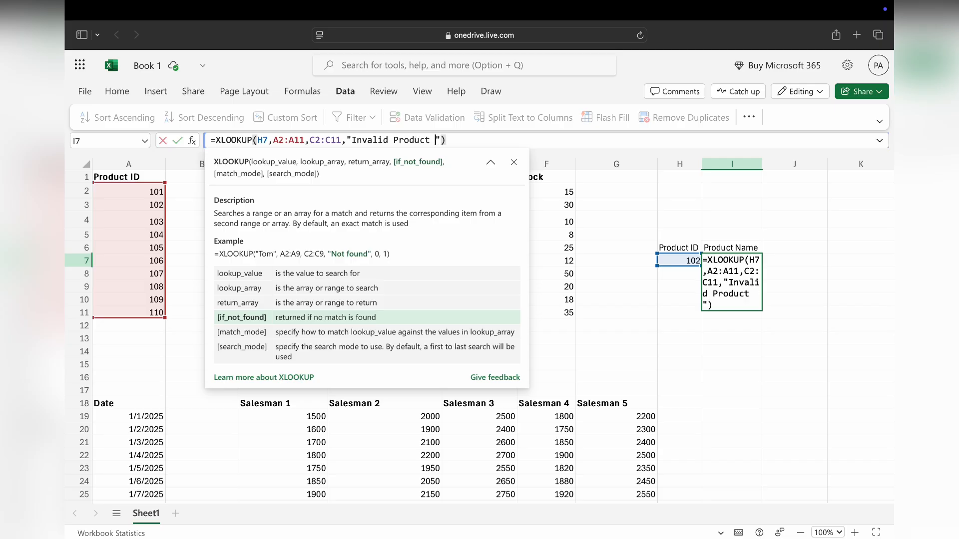
{"action": "type", "text": "ID"}
{"action": "key", "text": "End"}
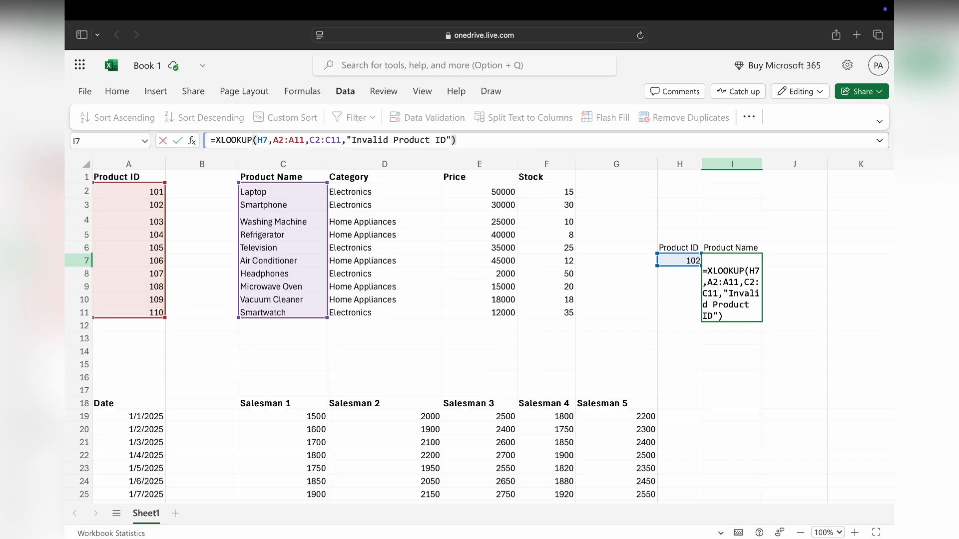
{"action": "key", "text": "Return"}
Step: Set the lookup Product ID in H7 to 111 to test the not-found message
{"action": "left_click", "coordinate": [673, 262]}
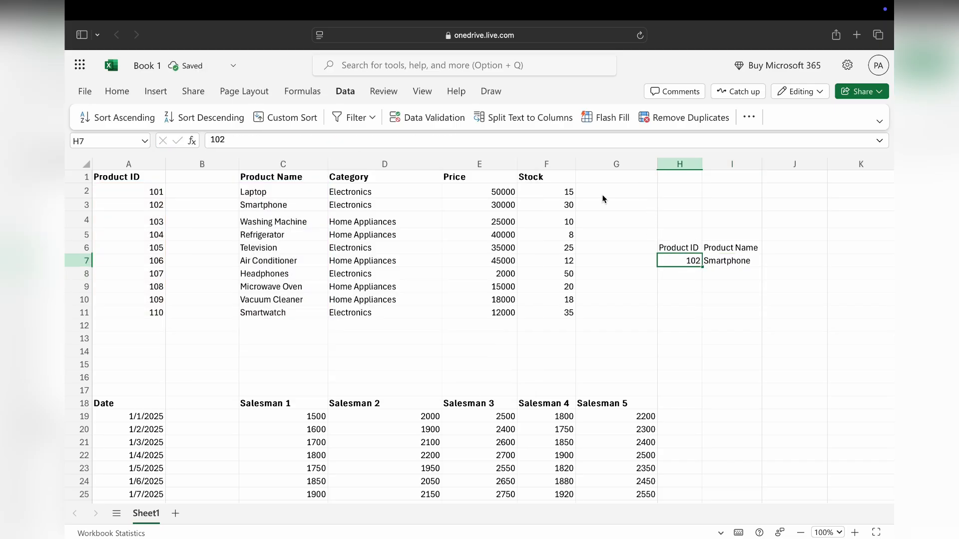
{"action": "double_click", "coordinate": [685, 261]}
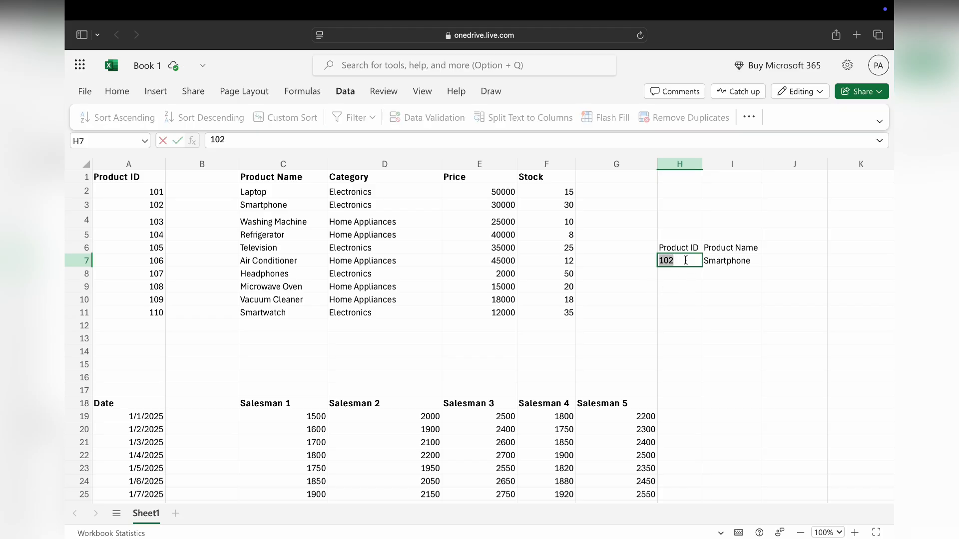
{"action": "key", "text": "BackSpace"}
{"action": "type", "text": "111"}
{"action": "key", "text": "Return"}
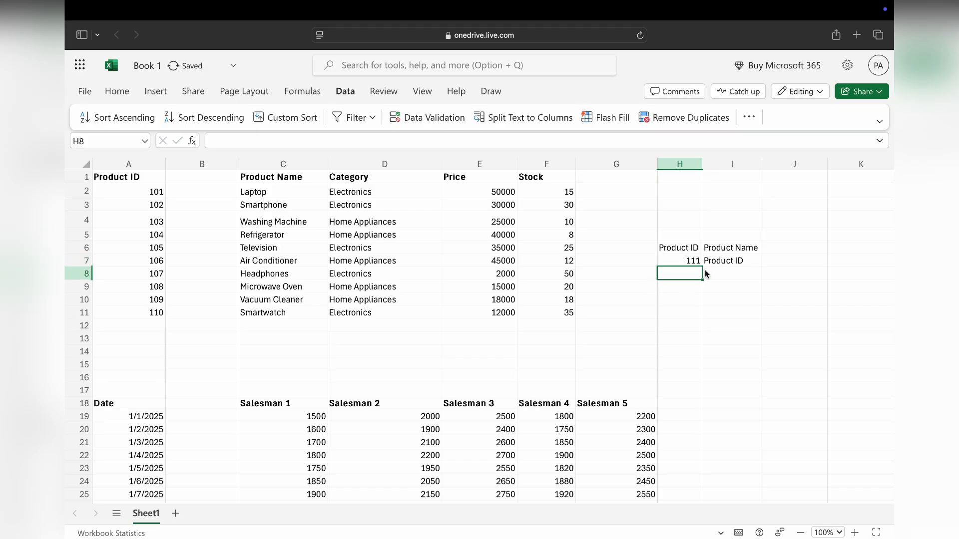
Step: Widen column I so the full XLOOKUP result text fits in I7
{"action": "left_click", "coordinate": [696, 260]}
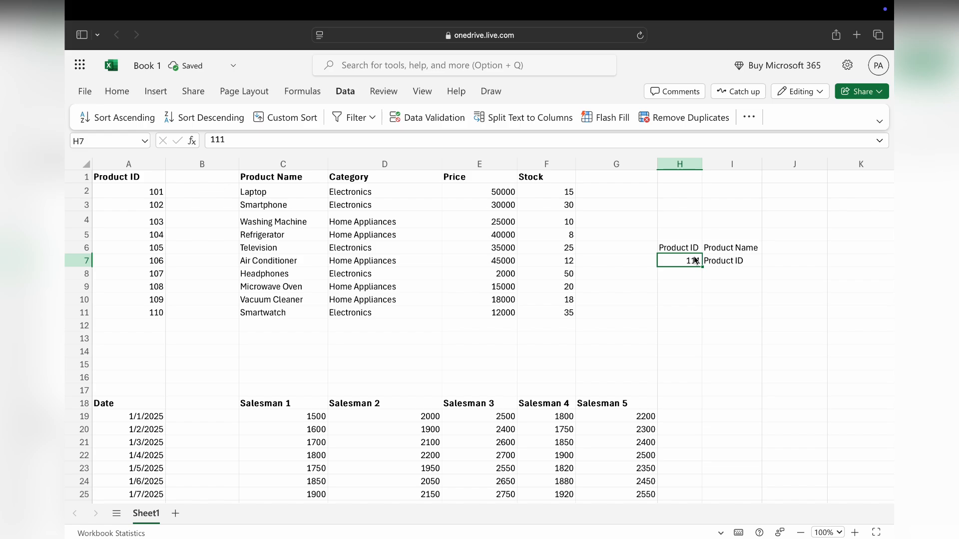
{"action": "double_click", "coordinate": [695, 260]}
{"action": "left_click", "coordinate": [732, 262]}
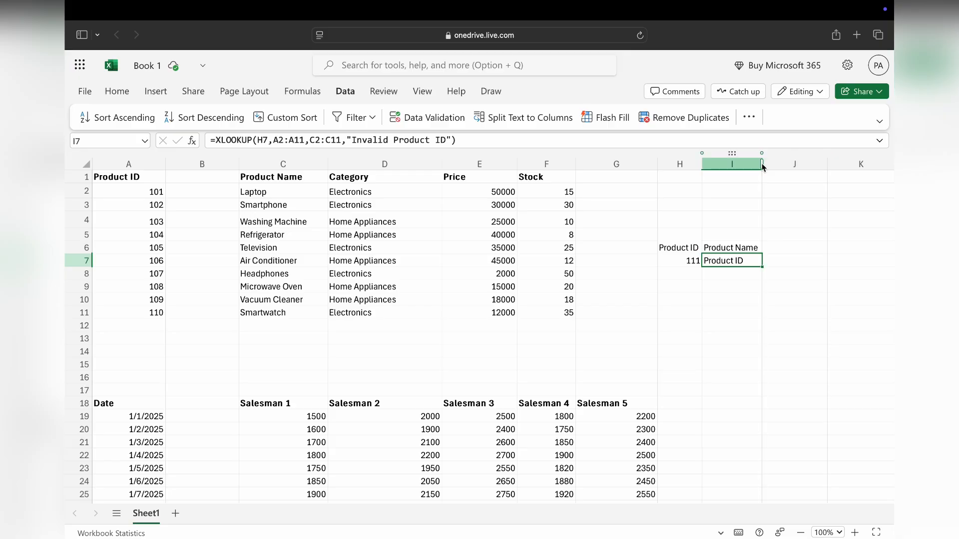
{"action": "left_click_drag", "start_coordinate": [762, 164], "coordinate": [799, 165]}
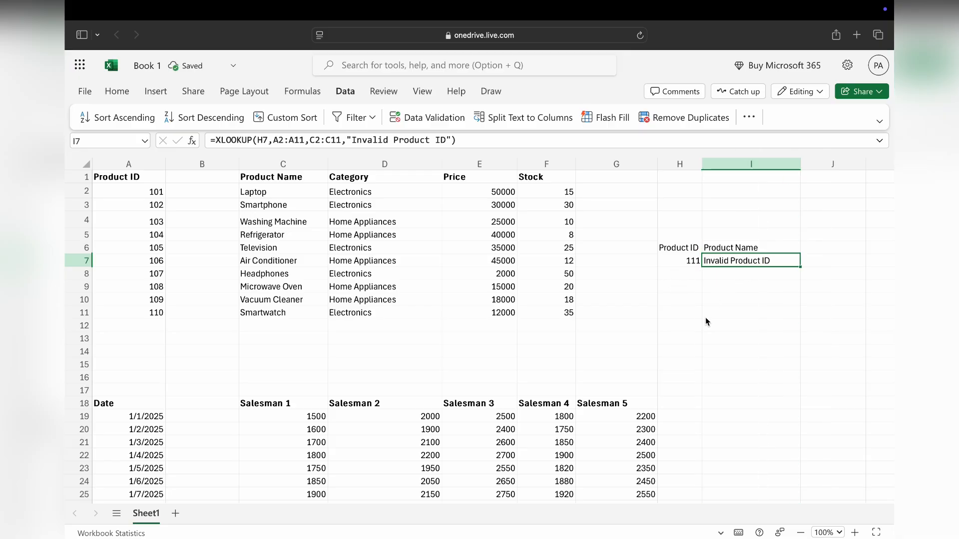
Step: Enter the heading Total Sales in K35, below and beside the salesman sales table
{"action": "scroll", "coordinate": [726, 382], "scroll_direction": "down", "scroll_amount": 5}
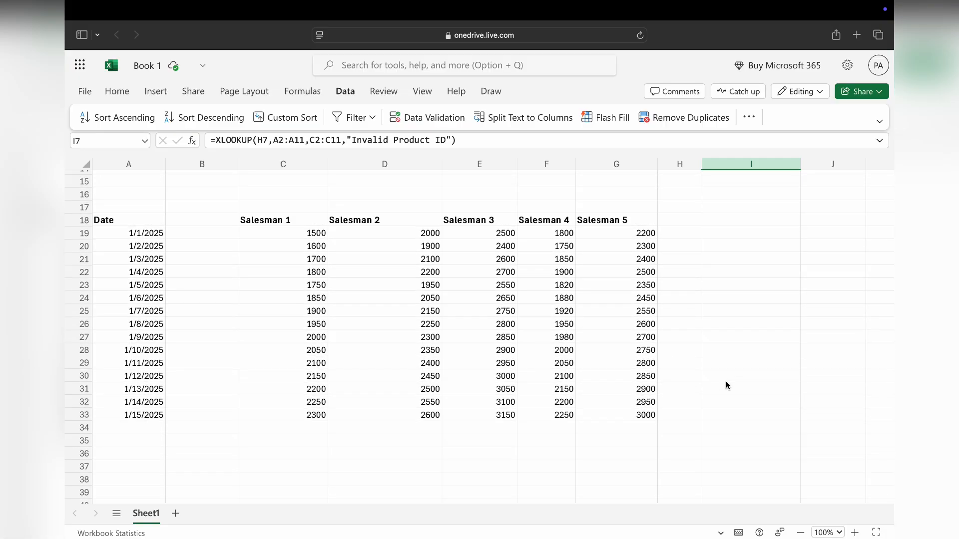
{"action": "scroll", "coordinate": [726, 384], "scroll_direction": "down", "scroll_amount": 2}
{"action": "scroll", "coordinate": [711, 382], "scroll_direction": "up", "scroll_amount": 3}
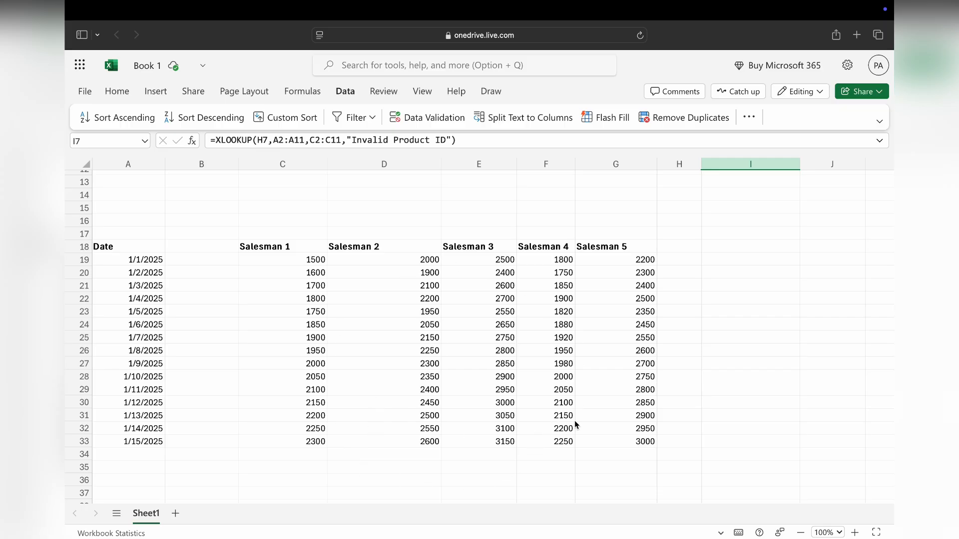
{"action": "scroll", "coordinate": [574, 423], "scroll_direction": "down", "scroll_amount": 2}
{"action": "scroll", "coordinate": [576, 425], "scroll_direction": "up", "scroll_amount": 1}
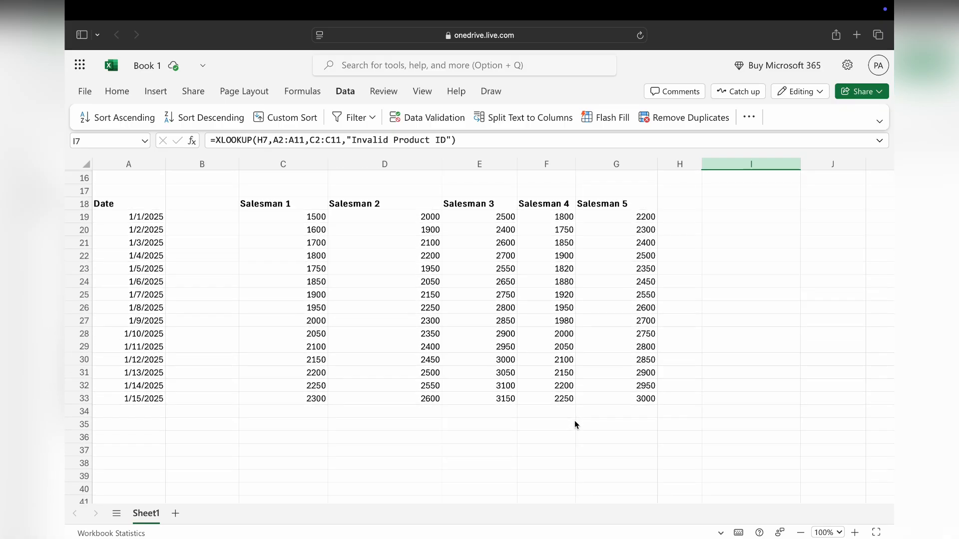
{"action": "left_click", "coordinate": [738, 426]}
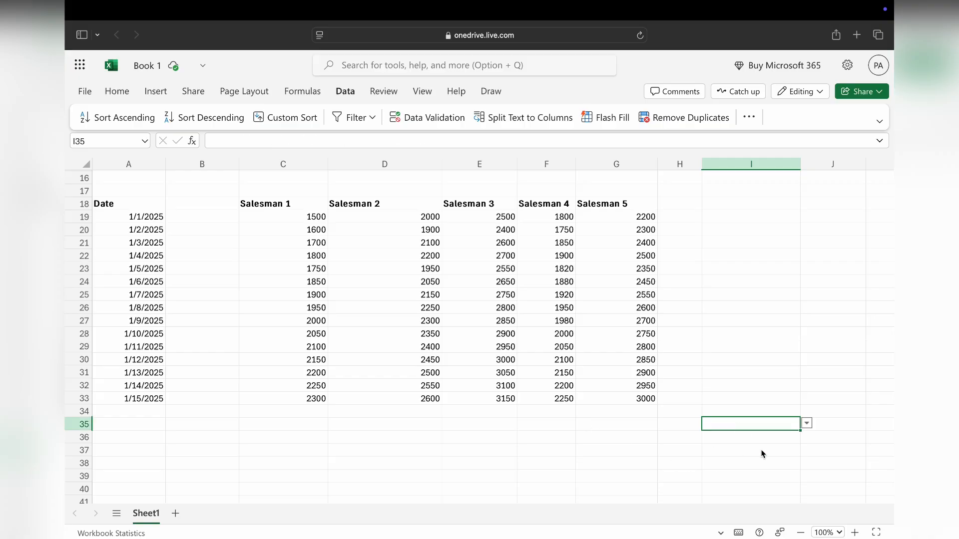
{"action": "scroll", "coordinate": [759, 452], "scroll_direction": "right", "scroll_amount": 3}
{"action": "left_click", "coordinate": [824, 421]}
{"action": "scroll", "coordinate": [824, 422], "scroll_direction": "right", "scroll_amount": 2}
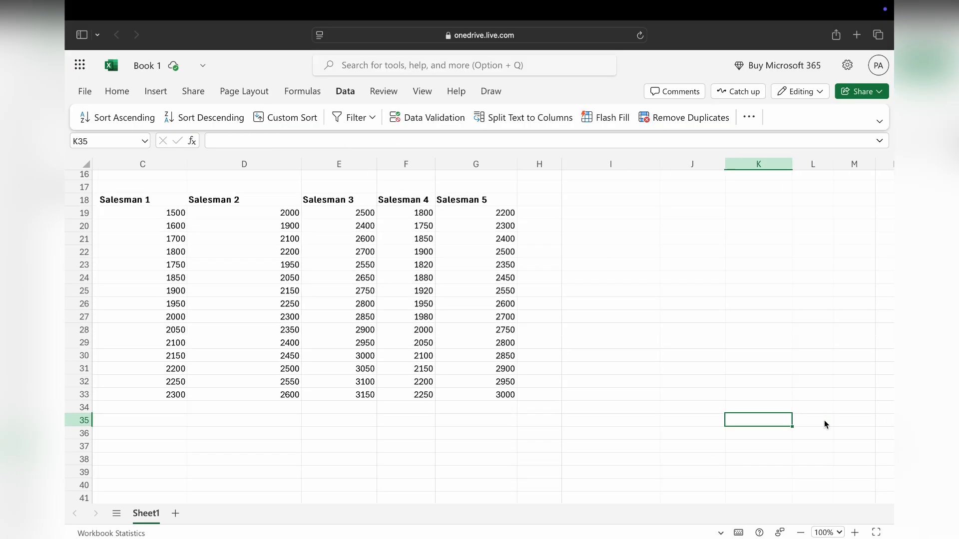
{"action": "type", "text": "tOTA"}
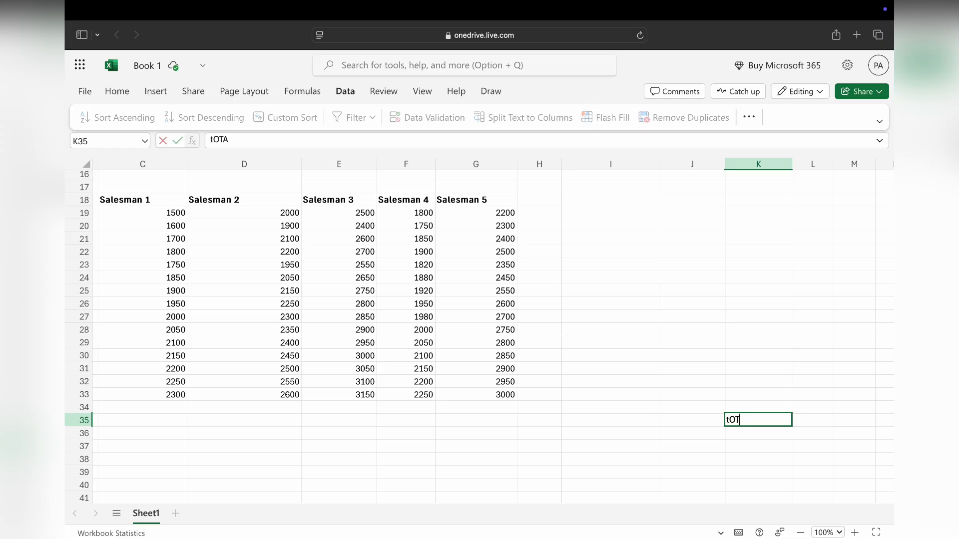
{"action": "key", "text": "BackSpace"}
{"action": "key", "text": "BackSpace"}
{"action": "key", "text": "BackSpace"}
{"action": "key", "text": "BackSpace"}
{"action": "type", "text": "Total Sales"}
{"action": "key", "text": "Return"}
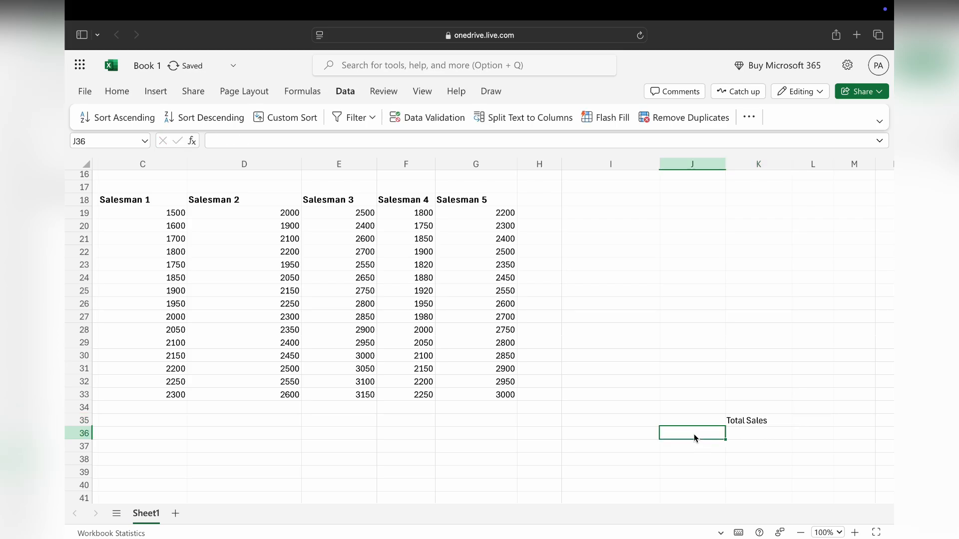
Step: Add list data validation to J36, using the salesman table's dates in A19:A33 as the source
{"action": "scroll", "coordinate": [524, 456], "scroll_direction": "left", "scroll_amount": 3}
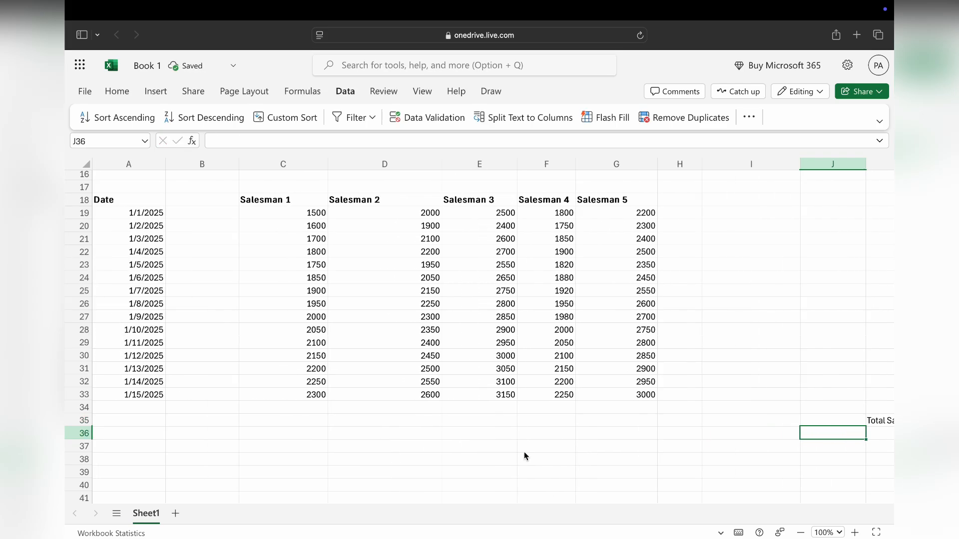
{"action": "left_click", "coordinate": [438, 122]}
{"action": "left_click", "coordinate": [588, 222]}
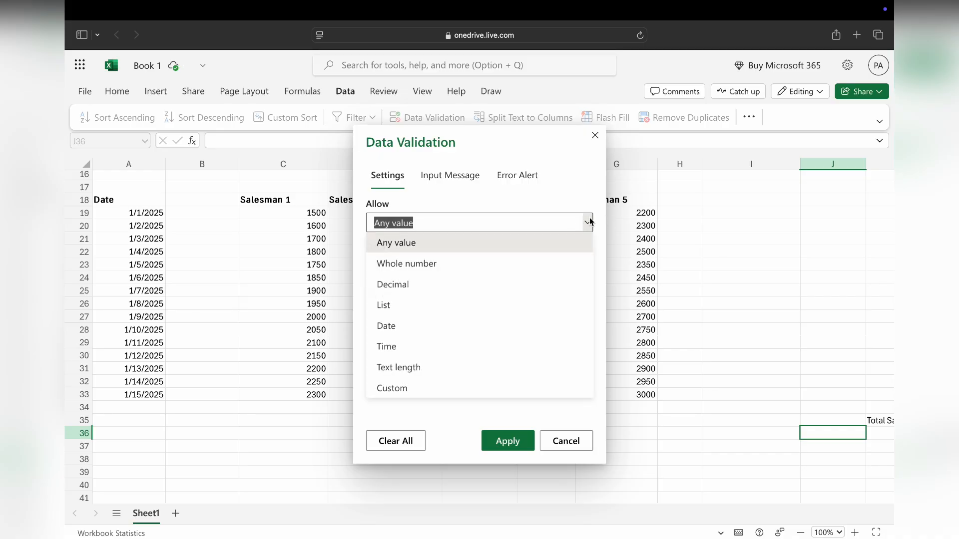
{"action": "left_click", "coordinate": [403, 306]}
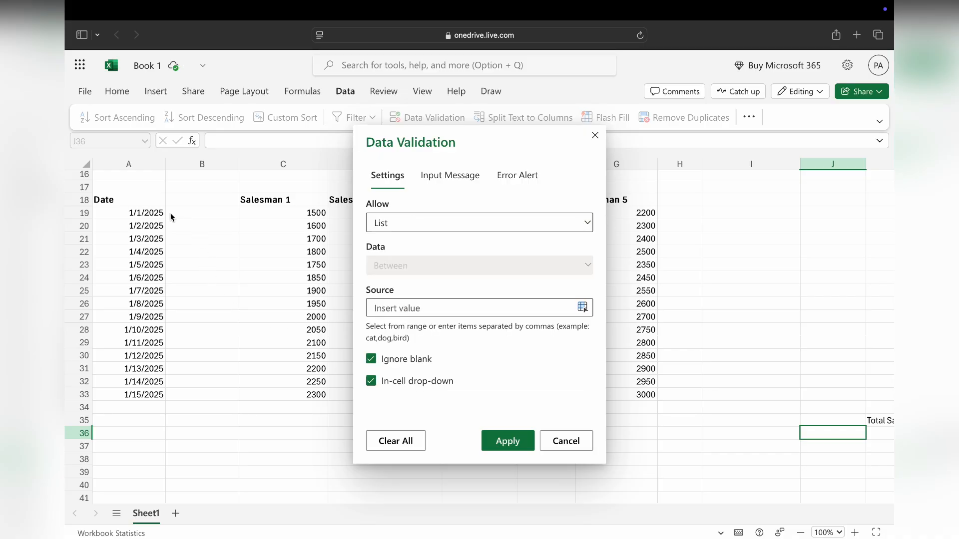
{"action": "left_click_drag", "start_coordinate": [164, 216], "coordinate": [155, 395]}
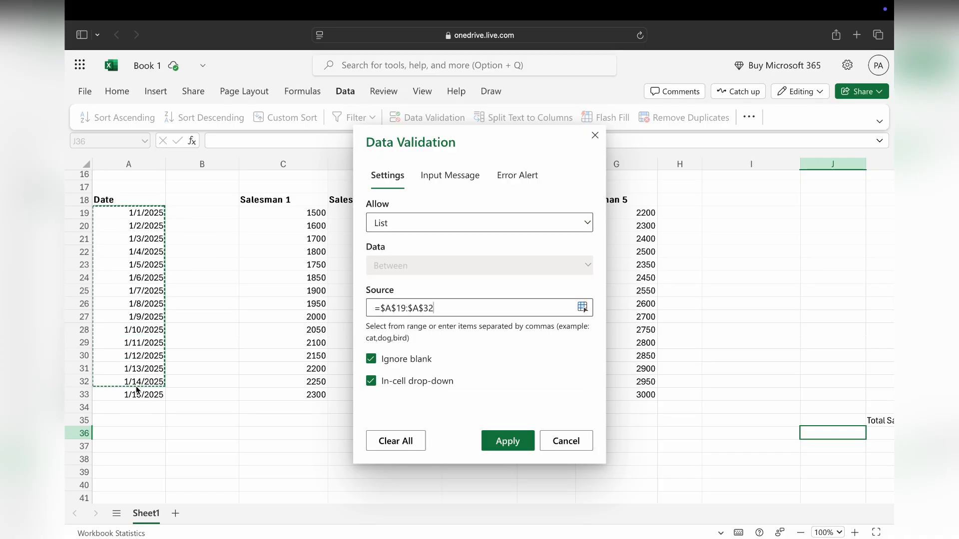
{"action": "left_click", "coordinate": [504, 441]}
Step: Choose the date 1/2/2025 from the drop-down list of J36 and format the cell as Short Date
{"action": "scroll", "coordinate": [846, 478], "scroll_direction": "right", "scroll_amount": 3}
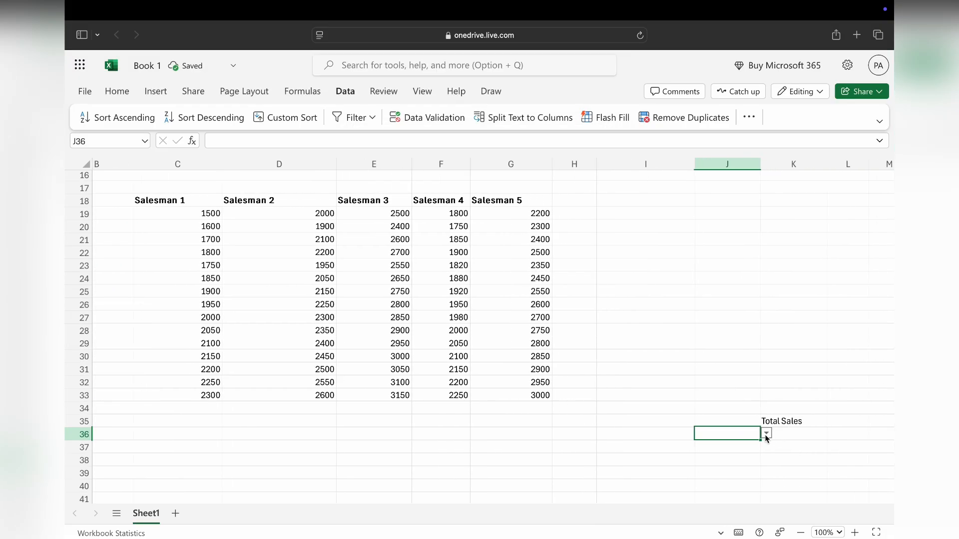
{"action": "left_click", "coordinate": [765, 433]}
{"action": "left_click", "coordinate": [724, 464]}
{"action": "key", "text": "Right"}
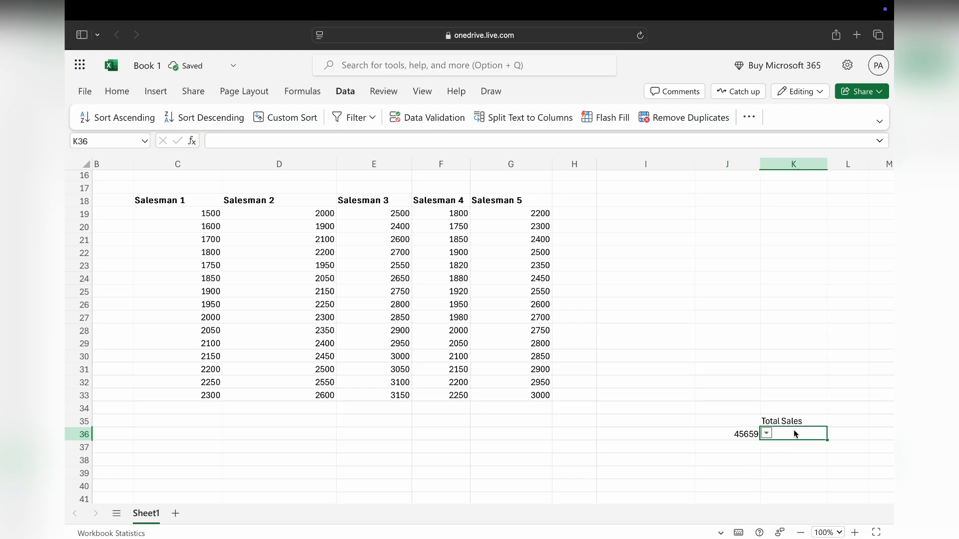
{"action": "left_click", "coordinate": [739, 434]}
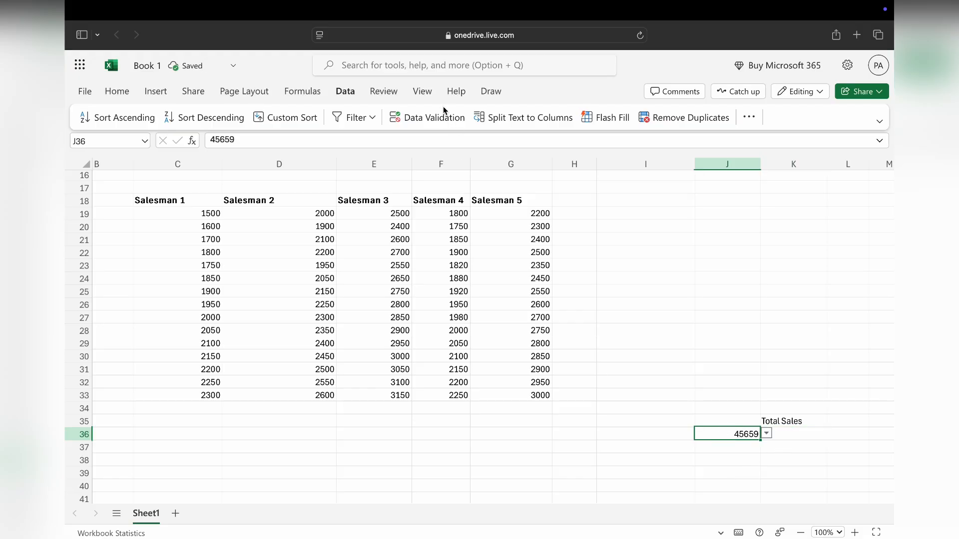
{"action": "left_click", "coordinate": [117, 95]}
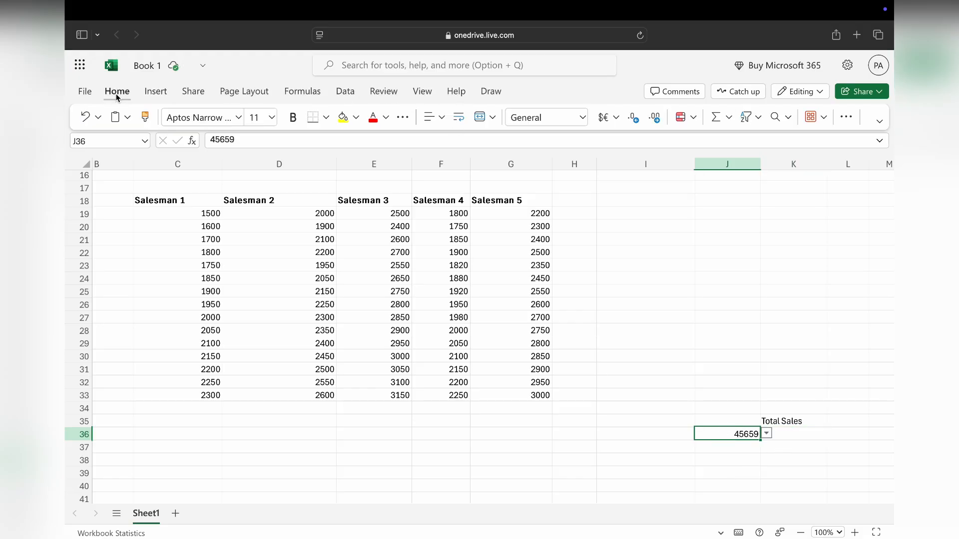
{"action": "left_click", "coordinate": [584, 118]}
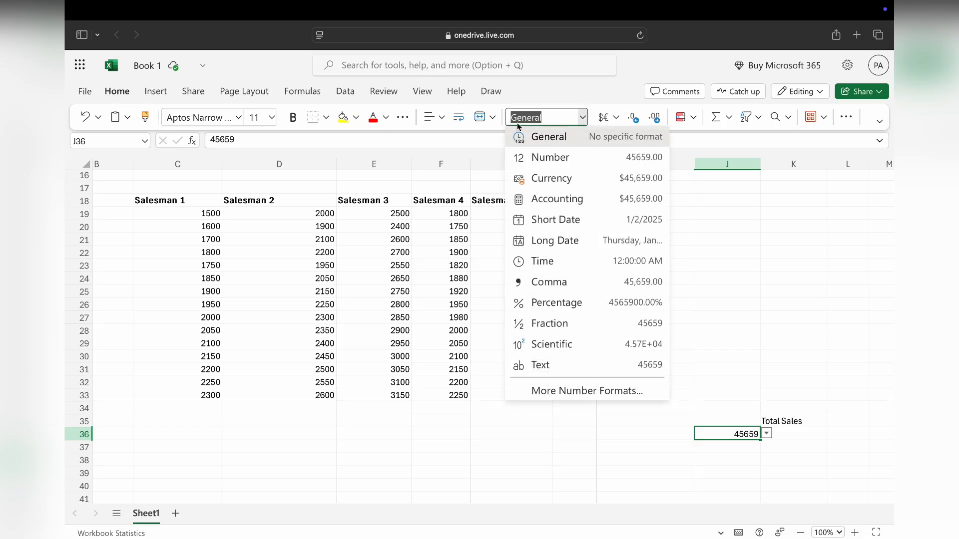
{"action": "left_click", "coordinate": [586, 220]}
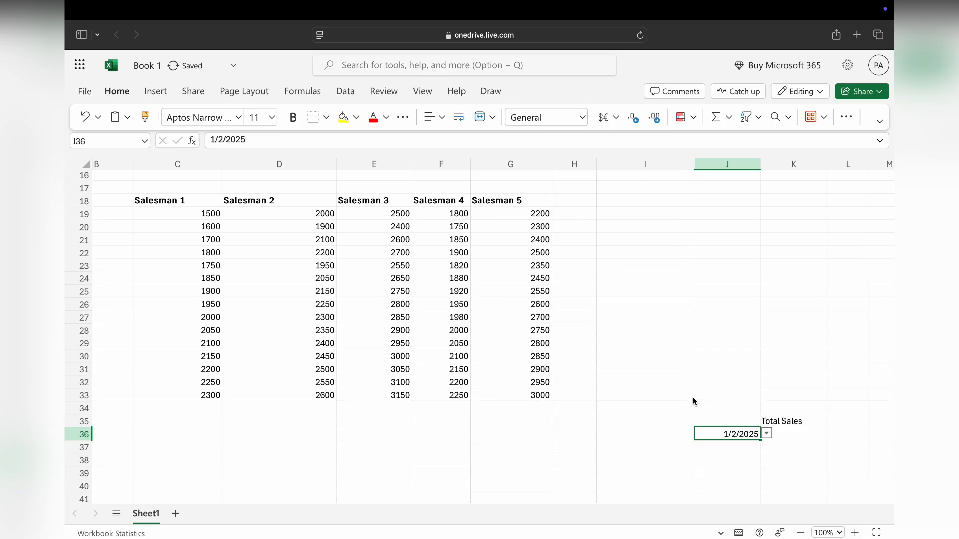
Step: Start an XLOOKUP formula in K36 with J36 as the lookup value and A19:A33 as the lookup array
{"action": "left_click", "coordinate": [797, 437]}
{"action": "type", "text": "="}
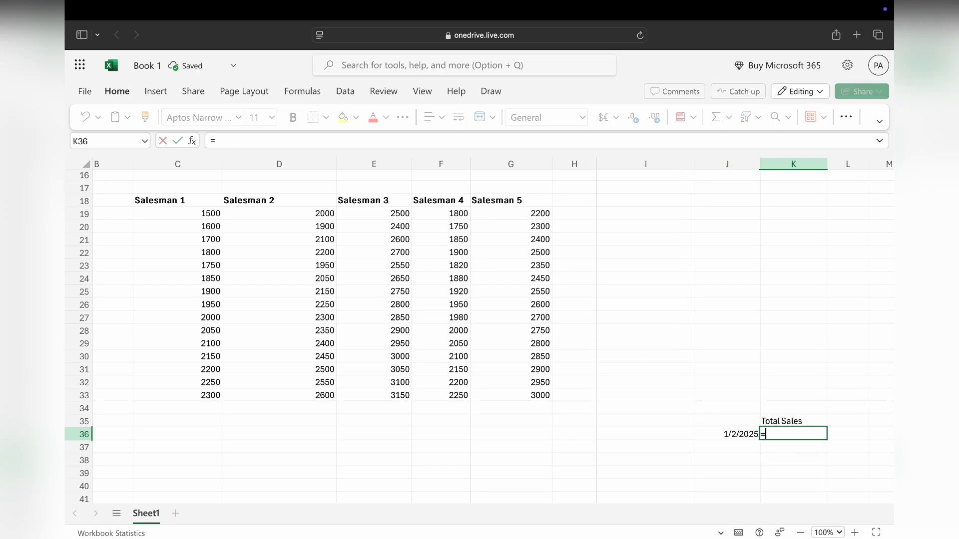
{"action": "type", "text": "xlook"}
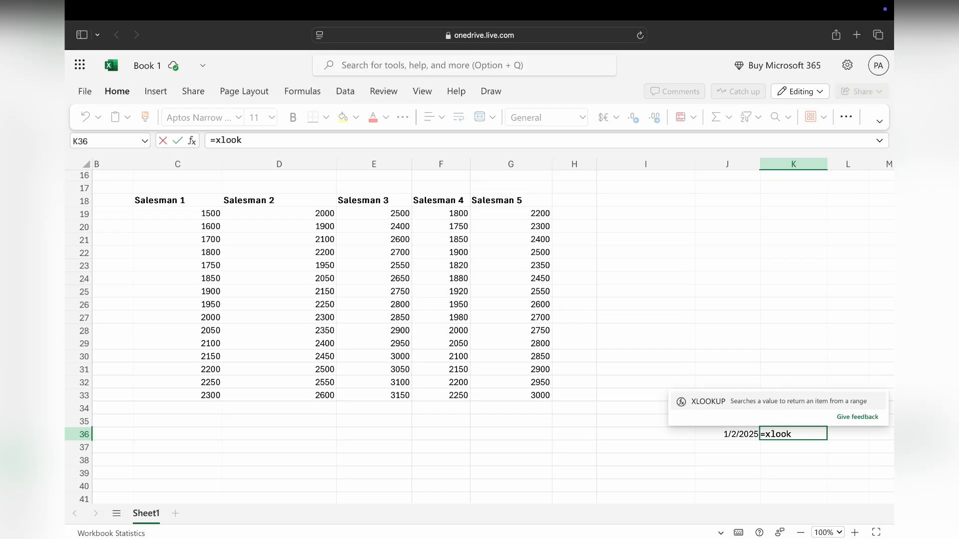
{"action": "type", "text": "up("}
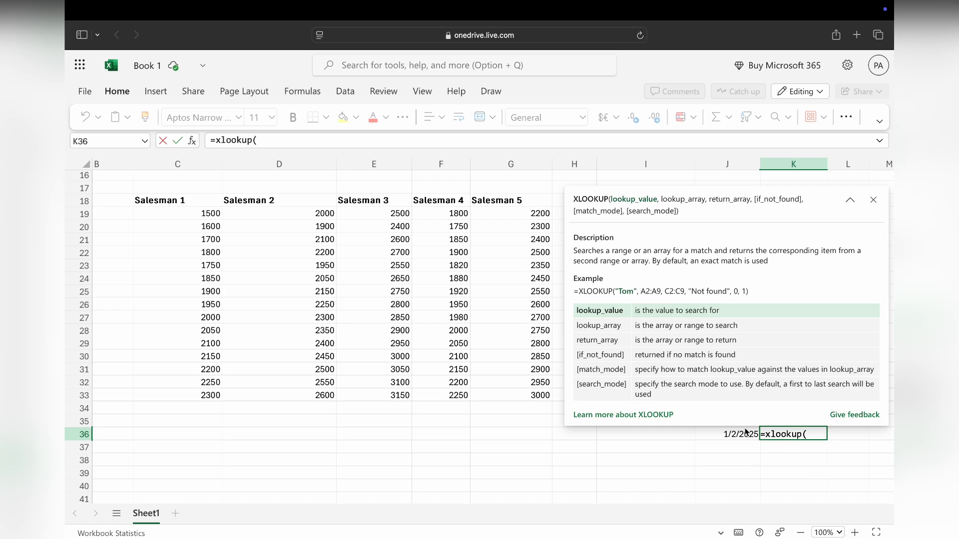
{"action": "left_click", "coordinate": [746, 433]}
{"action": "type", "text": ","}
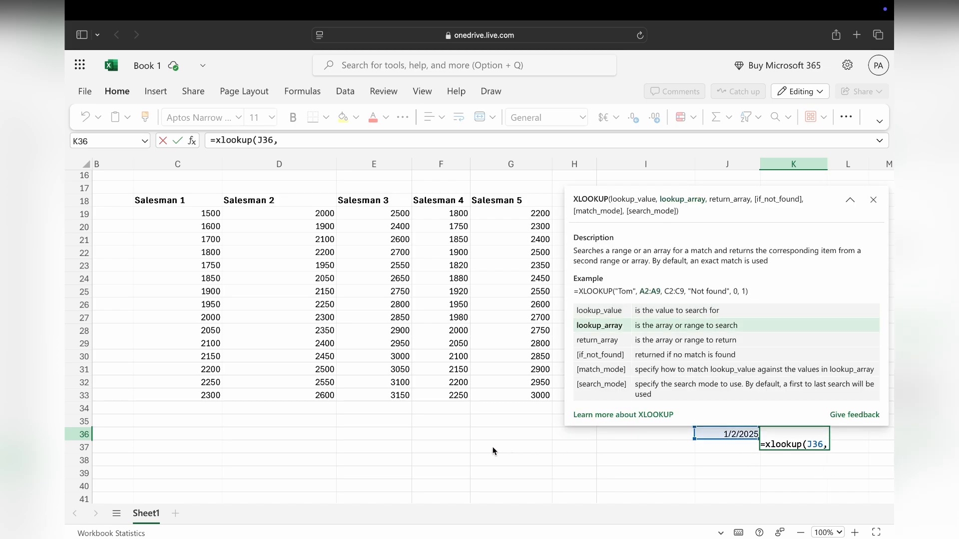
{"action": "scroll", "coordinate": [493, 451], "scroll_direction": "left", "scroll_amount": 3}
{"action": "left_click_drag", "start_coordinate": [133, 211], "coordinate": [133, 395]}
{"action": "scroll", "coordinate": [369, 430], "scroll_direction": "right", "scroll_amount": 3}
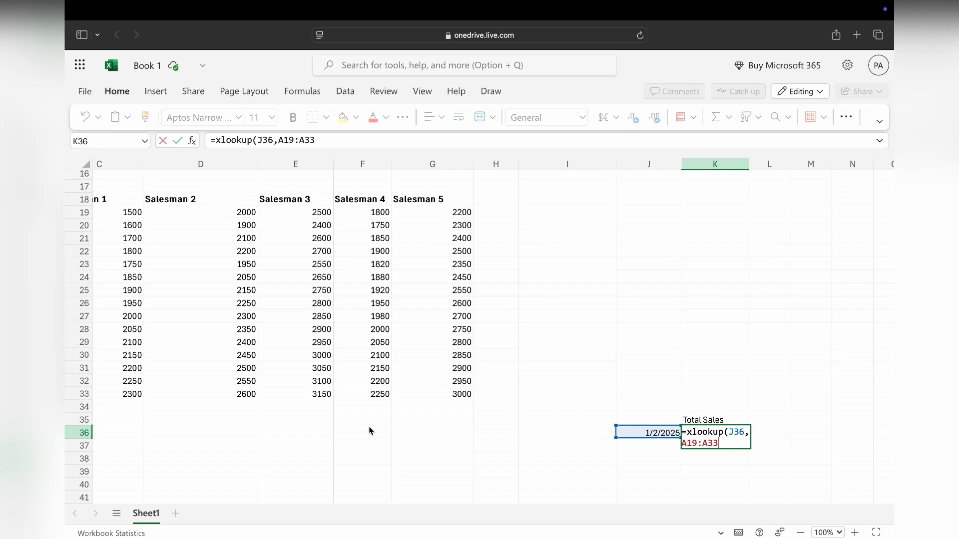
{"action": "type", "text": ","}
Step: Begin the XLOOKUP return array in K36 with the Salesman 1 and Salesman 2 ranges, C19:C33+D19:D33
{"action": "scroll", "coordinate": [254, 461], "scroll_direction": "left", "scroll_amount": 3}
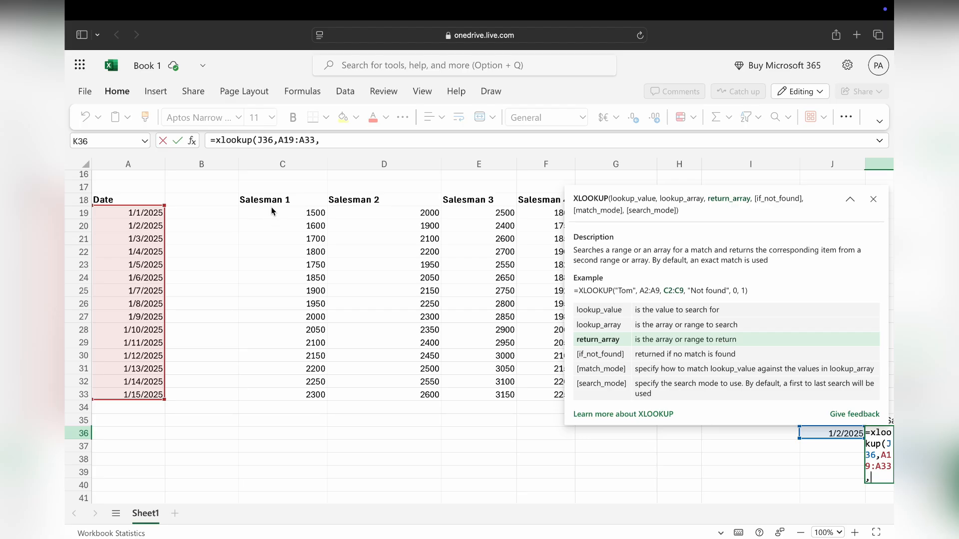
{"action": "left_click_drag", "start_coordinate": [273, 212], "coordinate": [286, 388]}
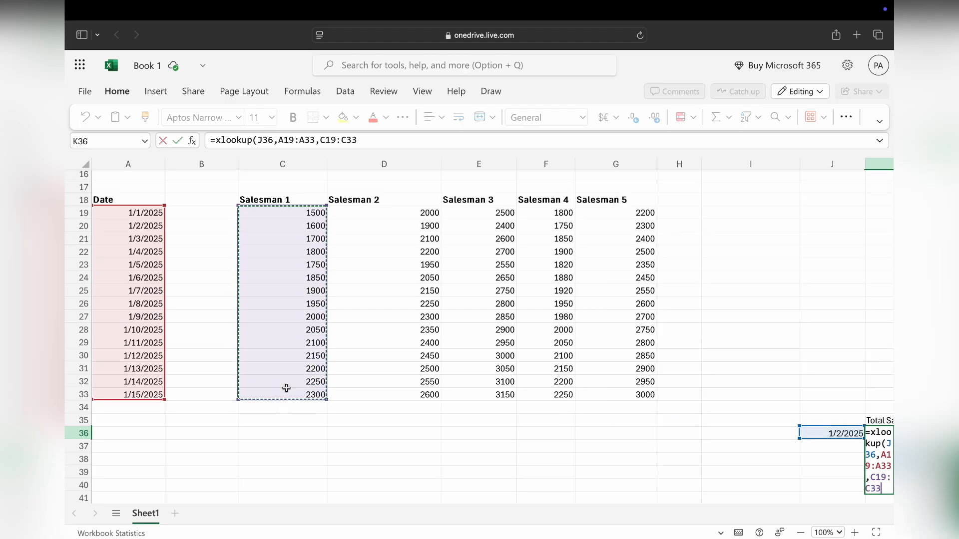
{"action": "scroll", "coordinate": [460, 424], "scroll_direction": "right", "scroll_amount": 5}
{"action": "type", "text": "+"}
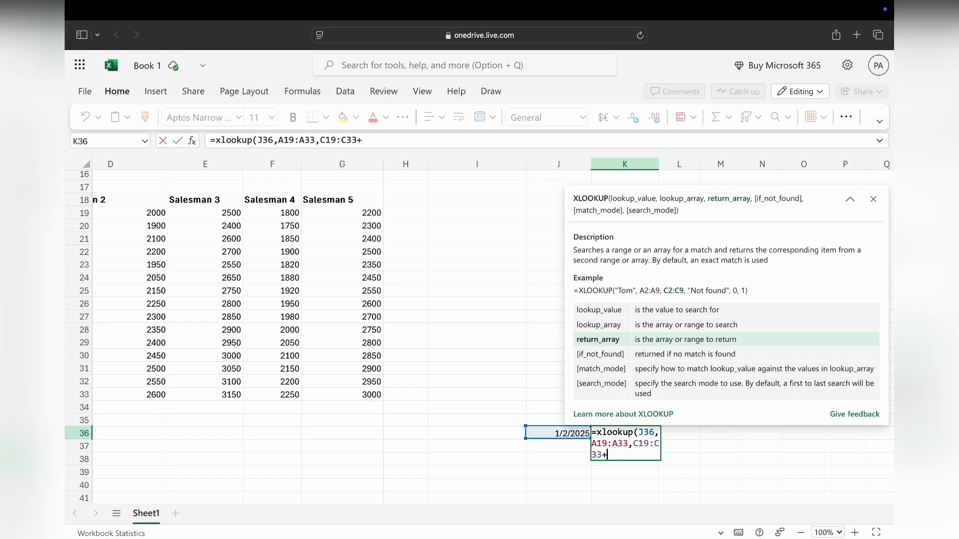
{"action": "scroll", "coordinate": [451, 458], "scroll_direction": "left", "scroll_amount": 3}
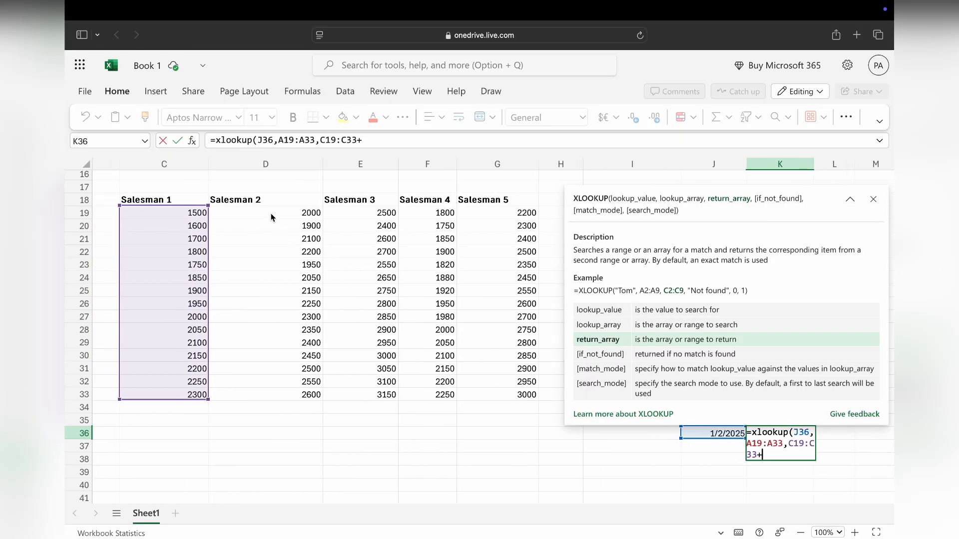
{"action": "left_click_drag", "start_coordinate": [273, 215], "coordinate": [277, 390]}
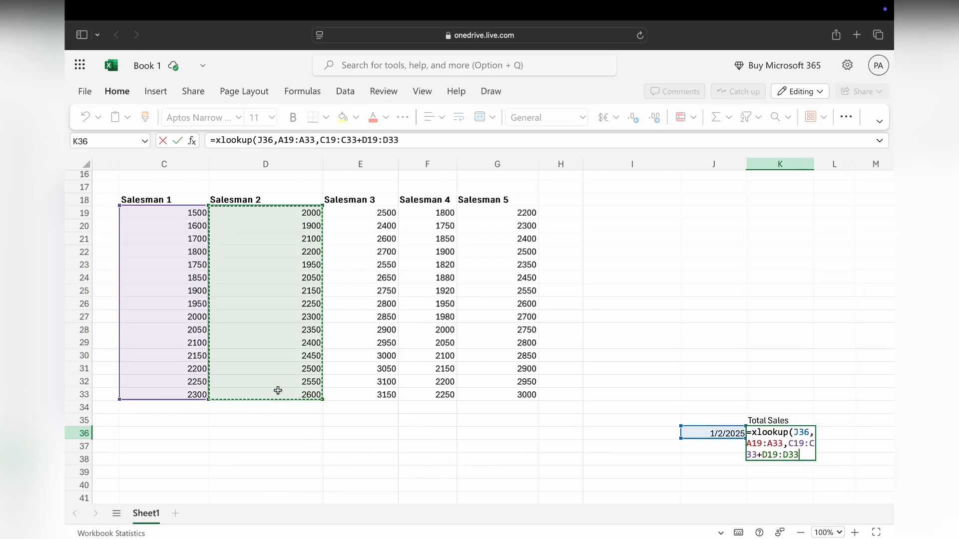
Step: Extend the return array with +E19:E33+F19:F33+G19:G33 for Salesman 3 to 5 and complete the XLOOKUP formula in K36
{"action": "type", "text": "+"}
{"action": "left_click_drag", "start_coordinate": [360, 213], "coordinate": [379, 394]}
{"action": "type", "text": "+"}
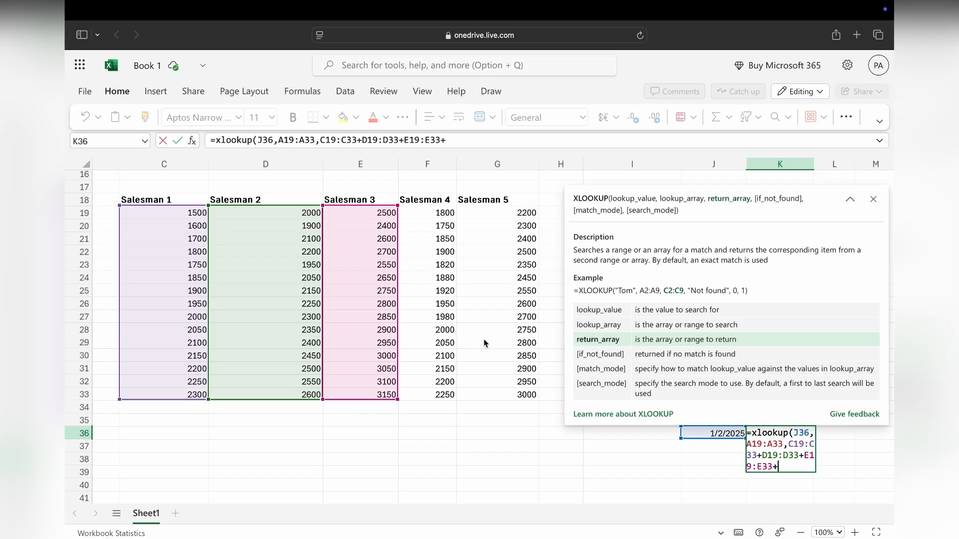
{"action": "left_click_drag", "start_coordinate": [436, 214], "coordinate": [438, 396]}
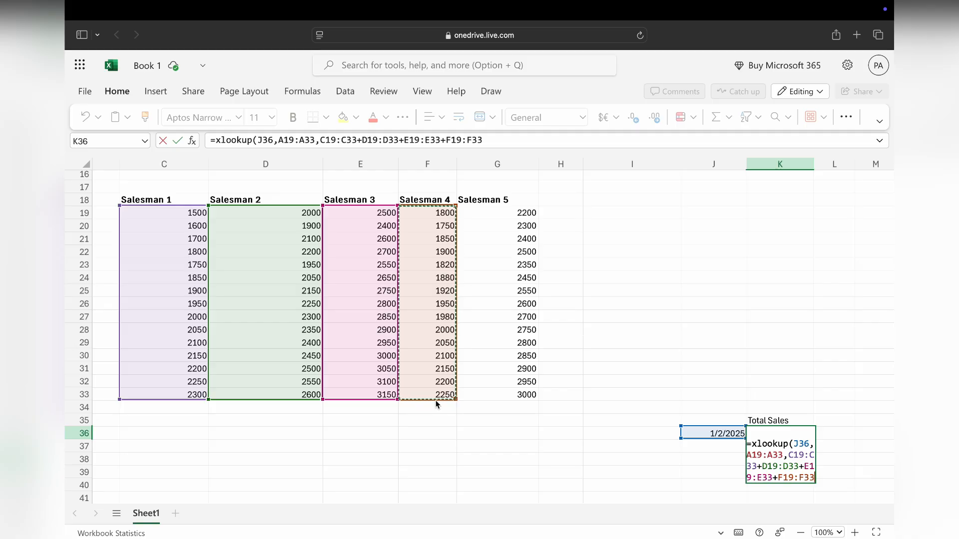
{"action": "type", "text": "+"}
{"action": "left_click_drag", "start_coordinate": [509, 217], "coordinate": [522, 394]}
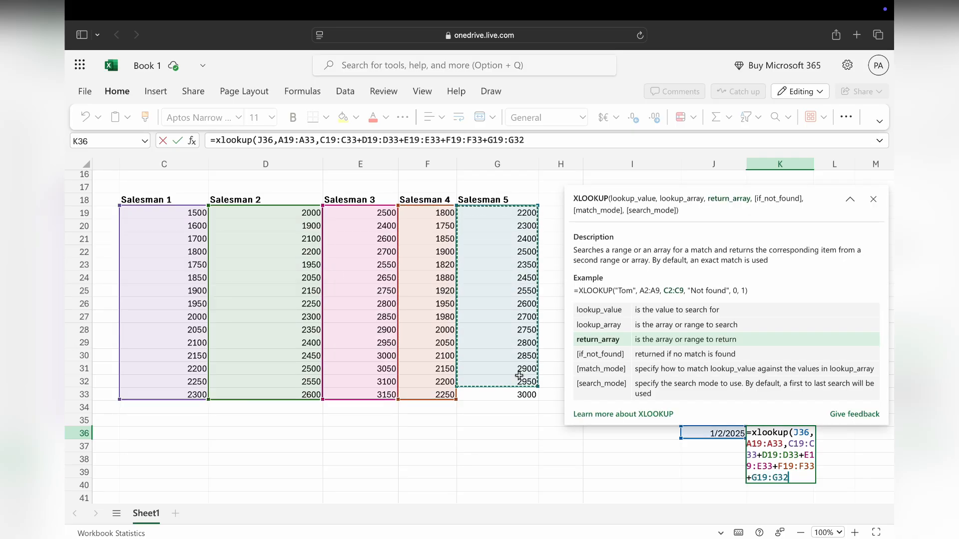
{"action": "type", "text": ")"}
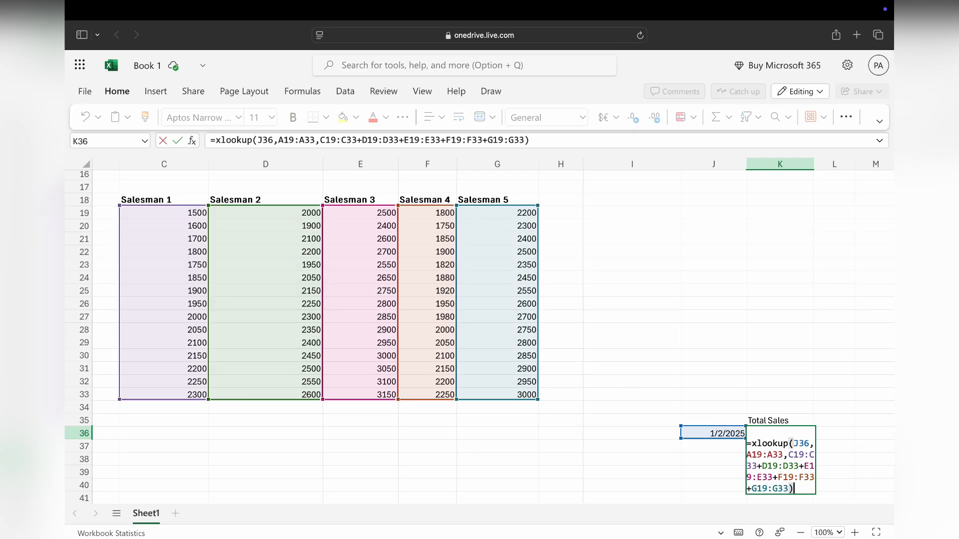
{"action": "key", "text": "Return"}
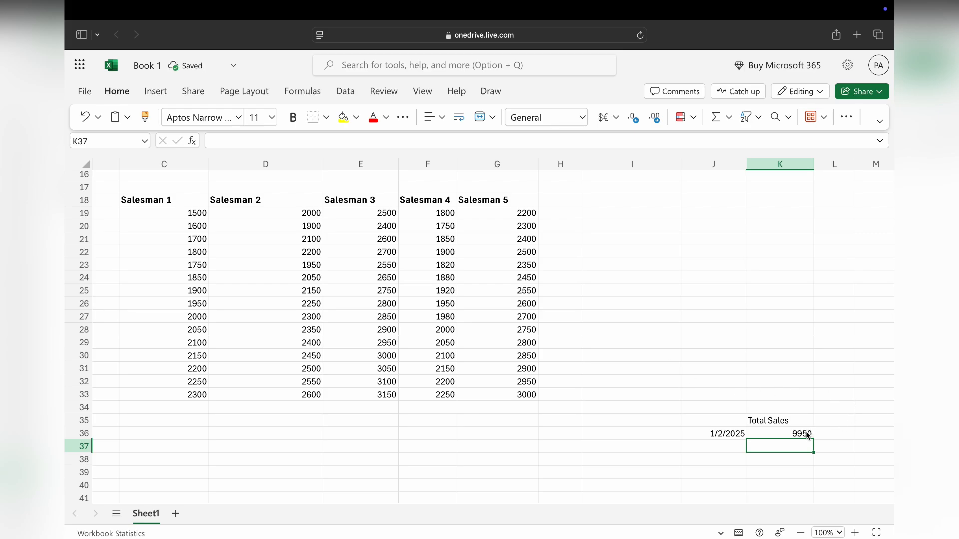
{"action": "key", "text": "Up"}
Step: Enter =SUM(C19:G19) in H19 beside the salesman table and fill it down to H33
{"action": "left_click", "coordinate": [550, 214]}
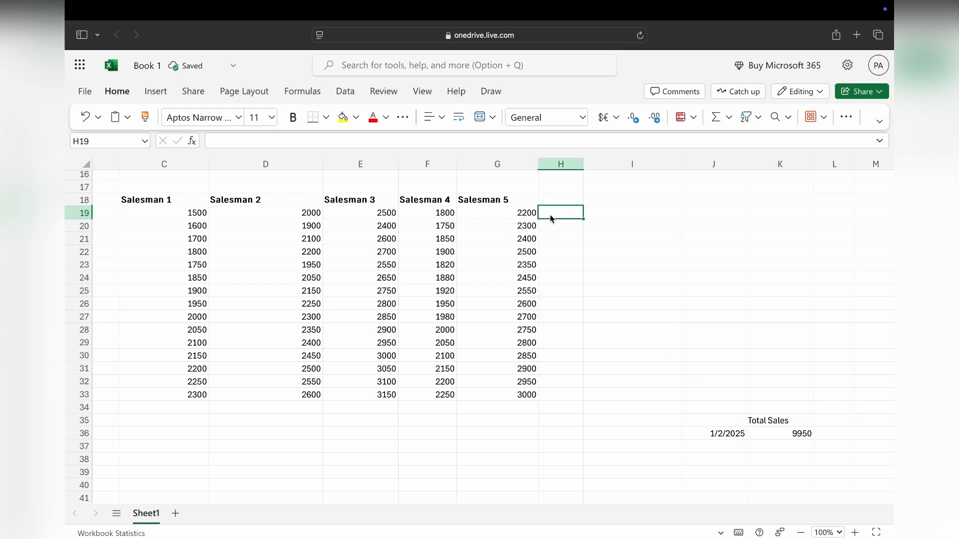
{"action": "type", "text": "=sum("}
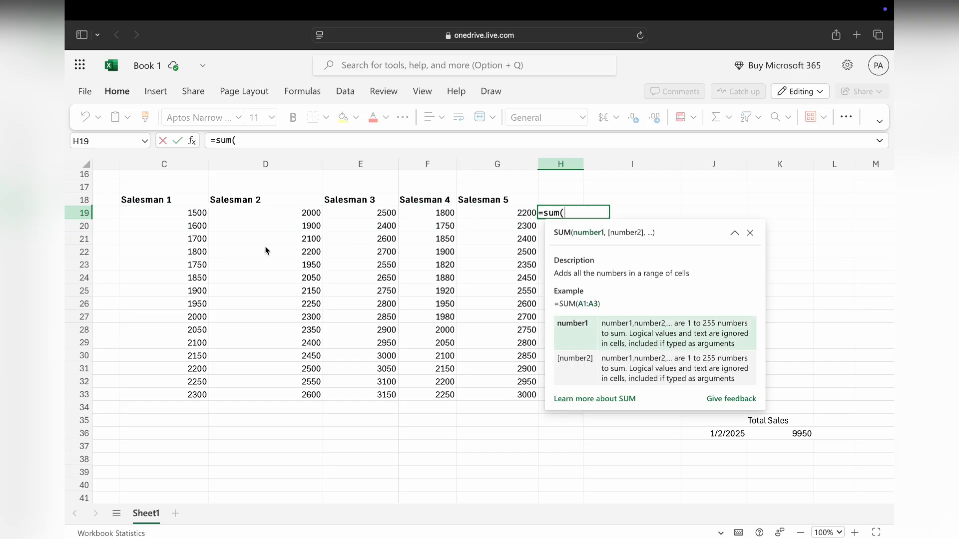
{"action": "scroll", "coordinate": [170, 253], "scroll_direction": "left", "scroll_amount": 2}
{"action": "left_click_drag", "start_coordinate": [190, 212], "coordinate": [549, 212]}
{"action": "type", "text": ")"}
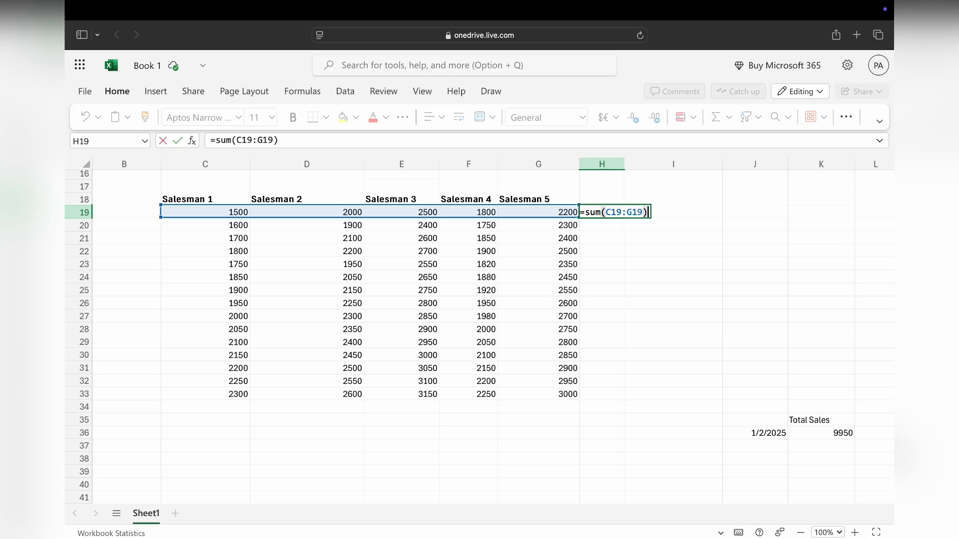
{"action": "key", "text": "Return"}
{"action": "left_click", "coordinate": [622, 216]}
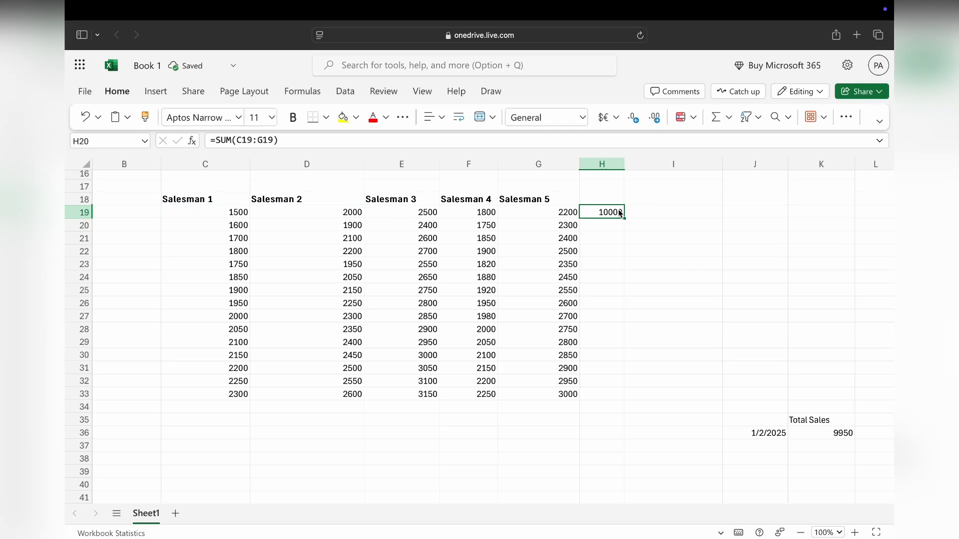
{"action": "left_click_drag", "start_coordinate": [624, 219], "coordinate": [626, 400]}
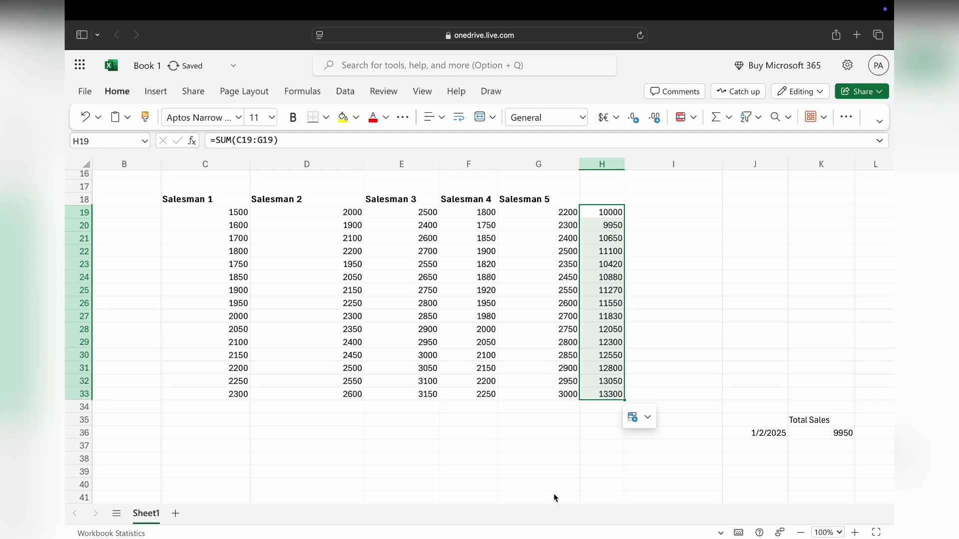
{"action": "scroll", "coordinate": [574, 498], "scroll_direction": "left", "scroll_amount": 3}
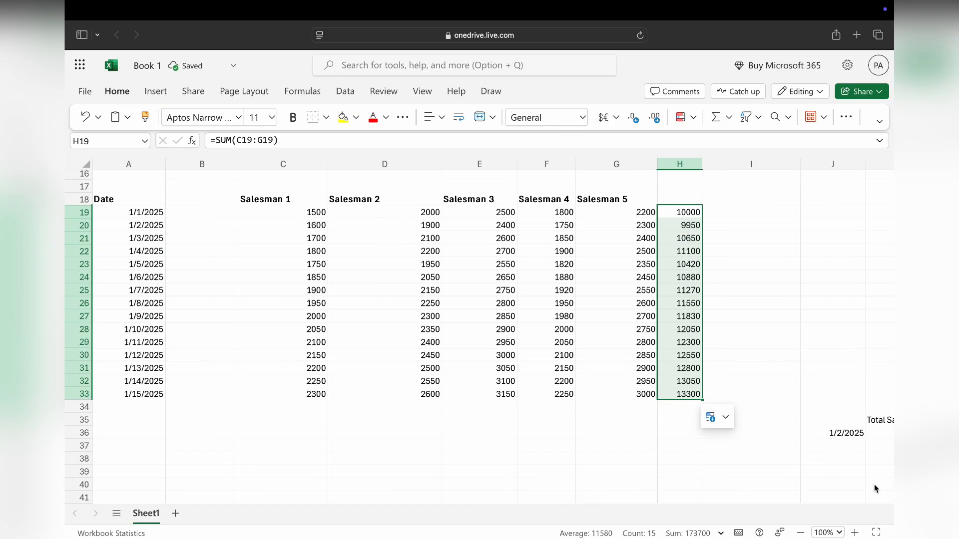
{"action": "scroll", "coordinate": [805, 487], "scroll_direction": "right", "scroll_amount": 3}
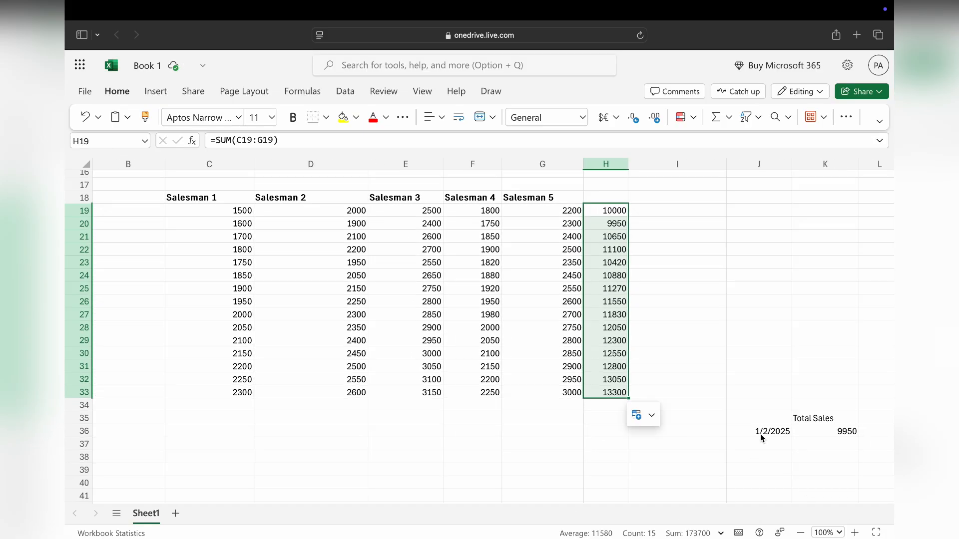
{"action": "scroll", "coordinate": [703, 489], "scroll_direction": "left", "scroll_amount": 3}
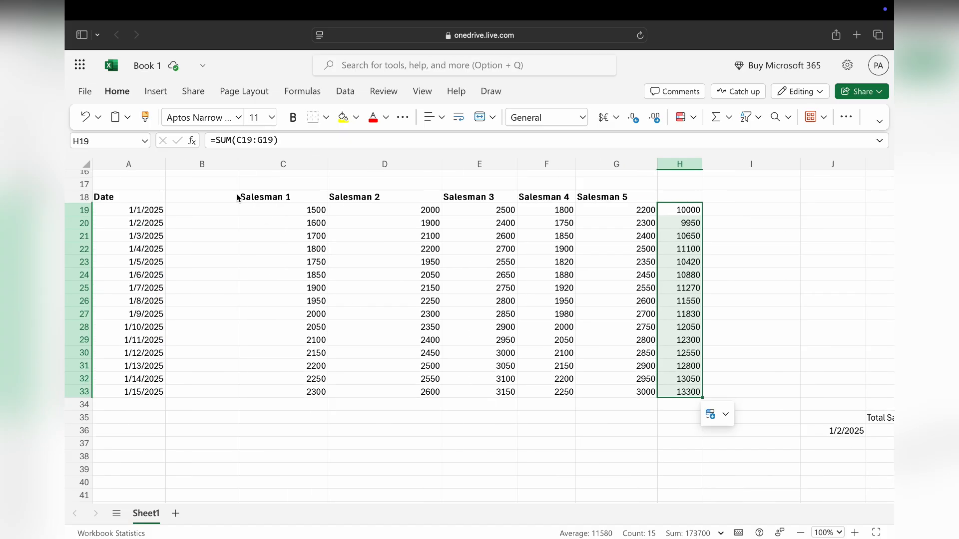
{"action": "scroll", "coordinate": [688, 232], "scroll_direction": "right", "scroll_amount": 5}
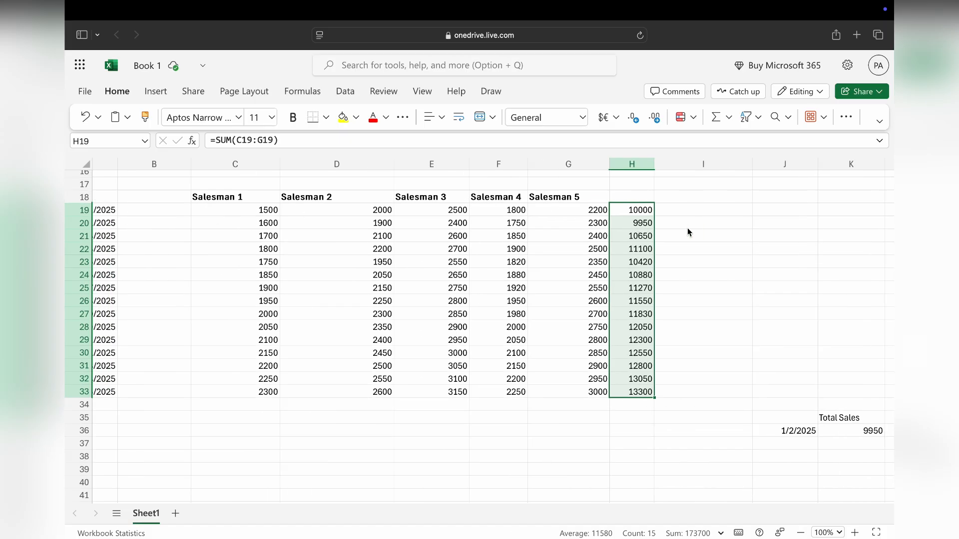